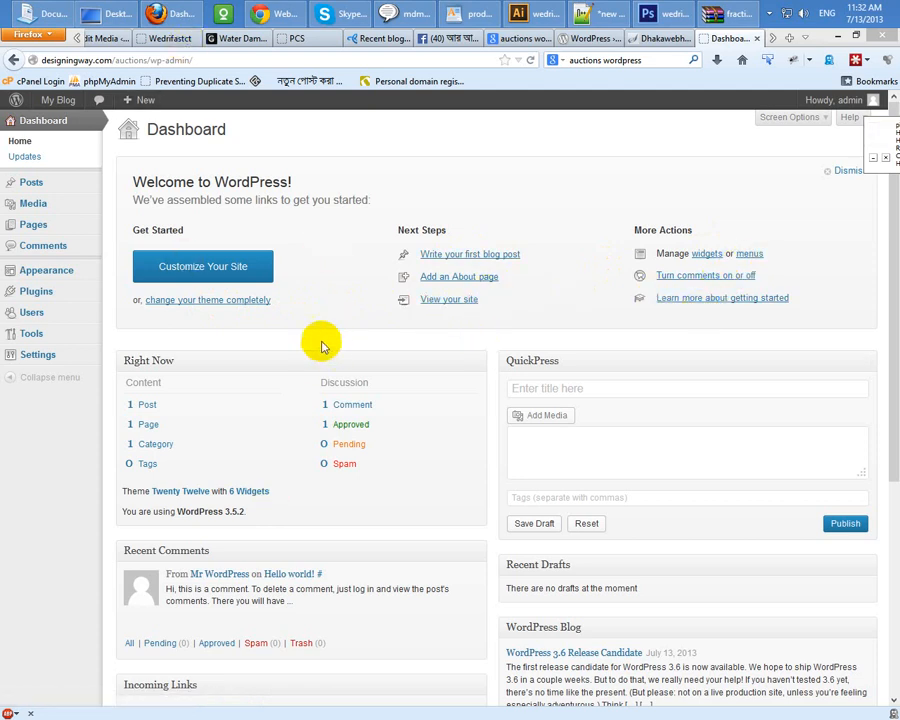
Step: Open the Add New Plugins page, then bring up the Ultimate Auction plugin's WordPress.org page
click(56, 272)
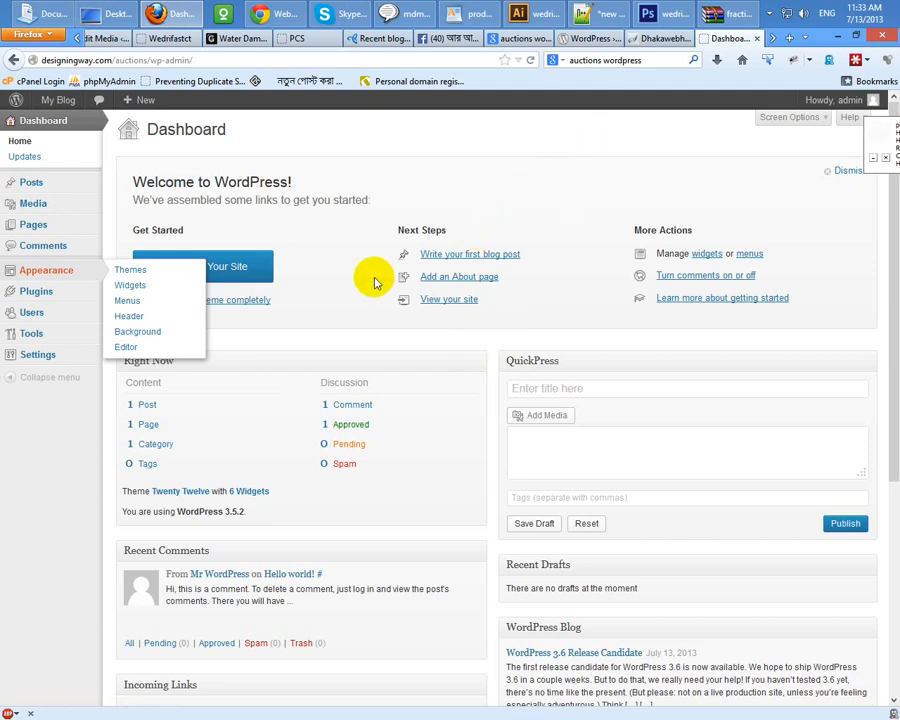
mouse_move(54, 291)
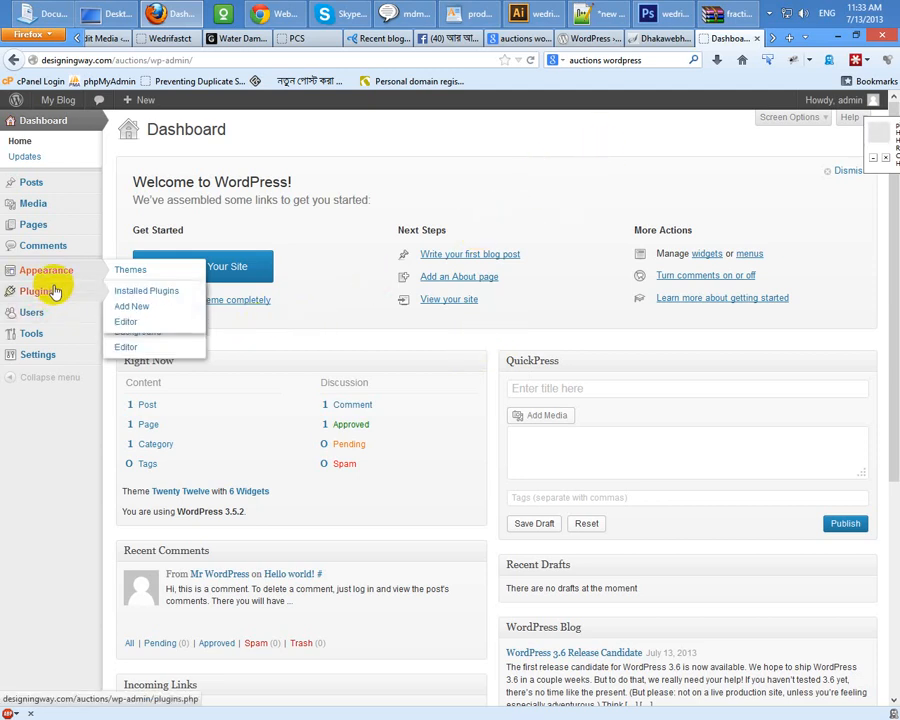
click(131, 312)
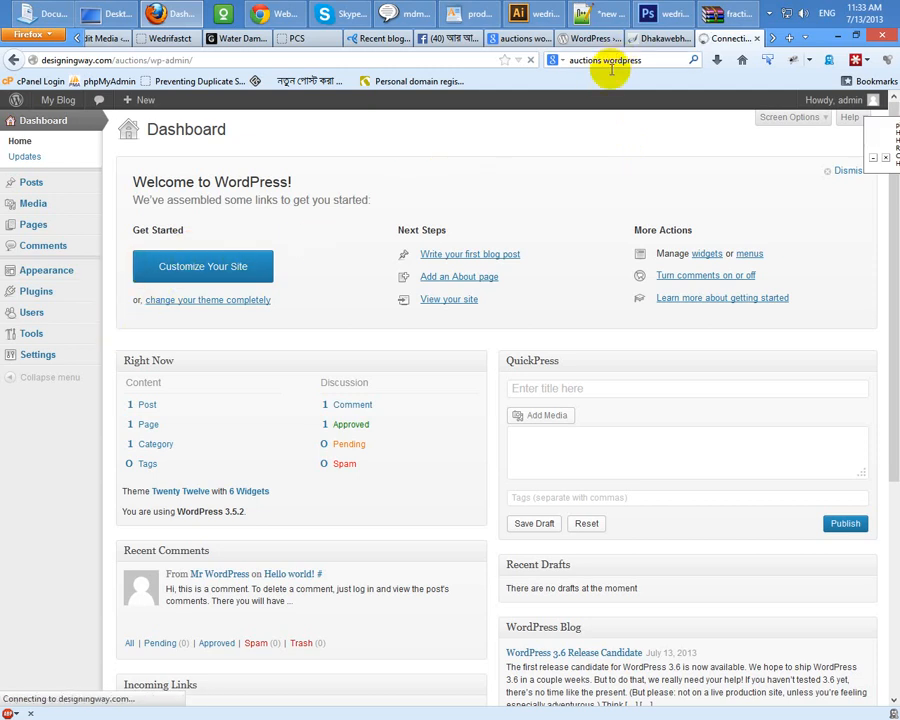
click(586, 38)
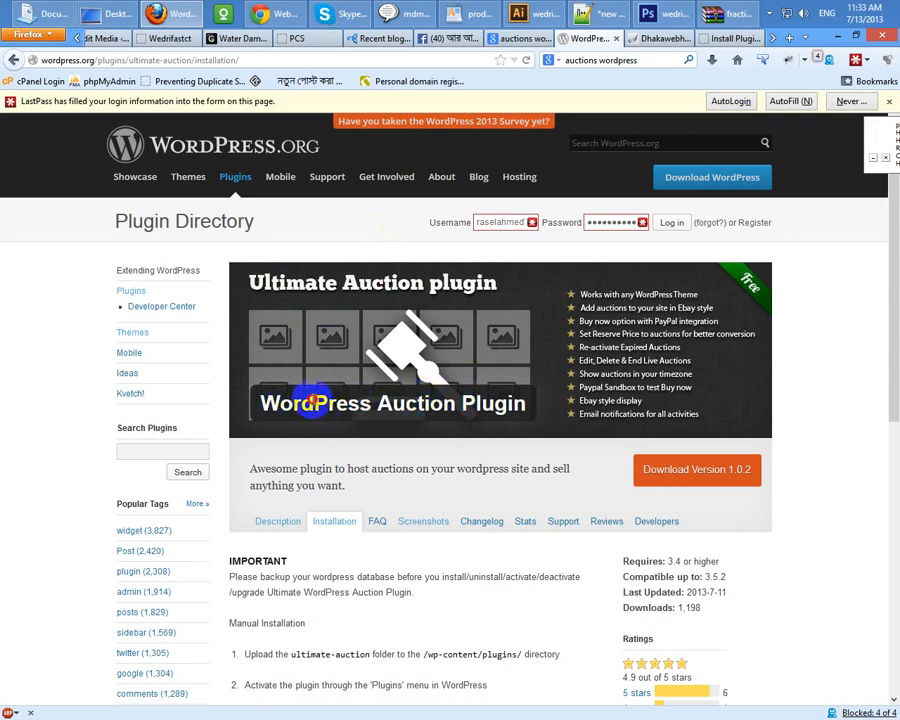
Step: Copy the title 'WordPress Auction Plugin' into the admin plugin search box
drag(313, 402, 527, 400)
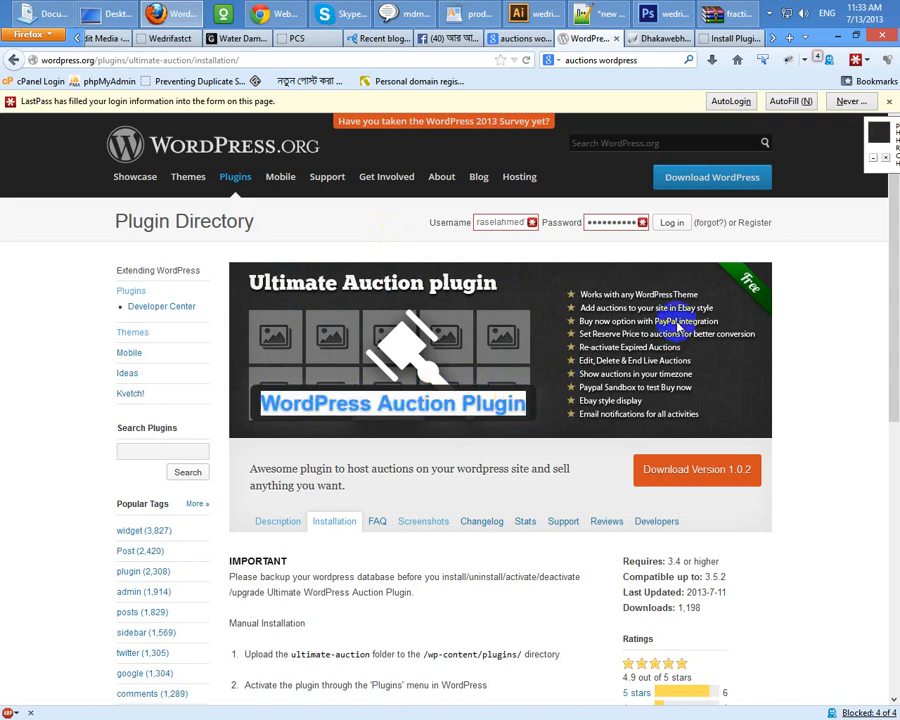
click(727, 38)
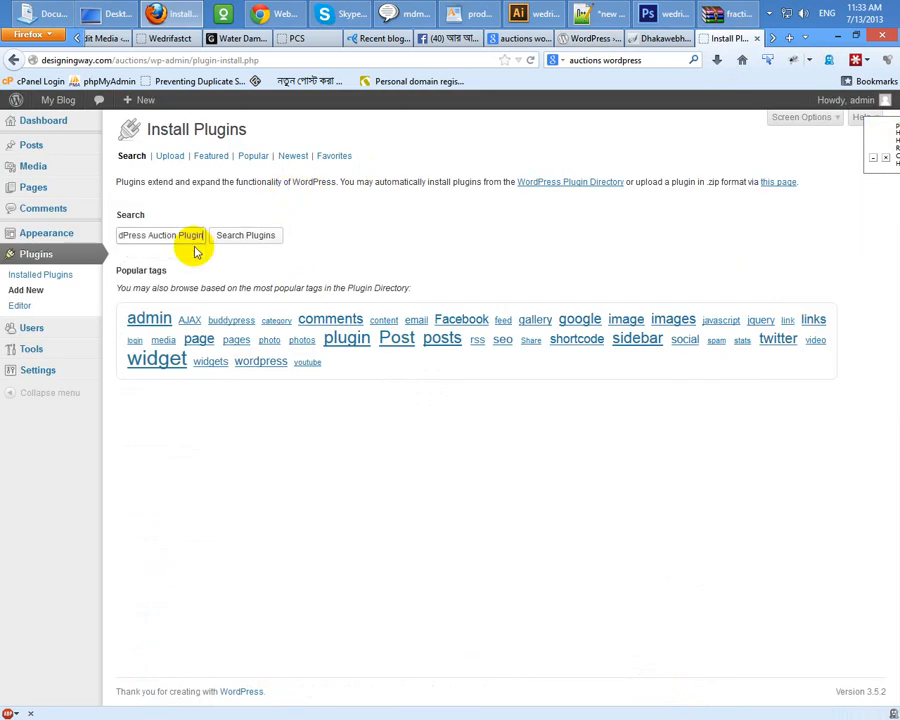
Step: Search for WordPress Auction Plugin, then install and activate version 1.0.2
key(Return)
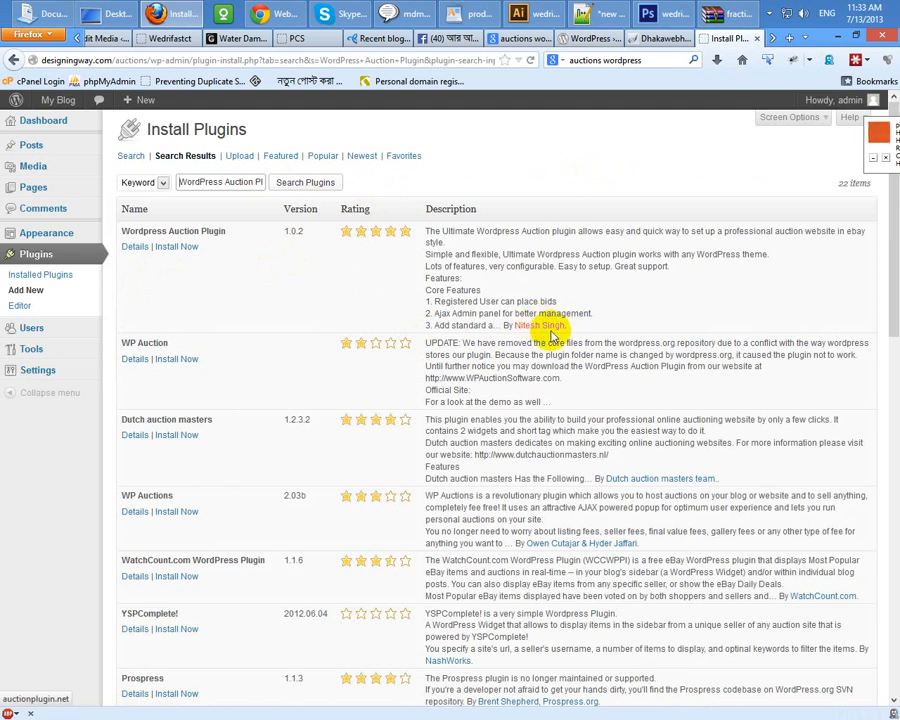
click(170, 250)
click(440, 340)
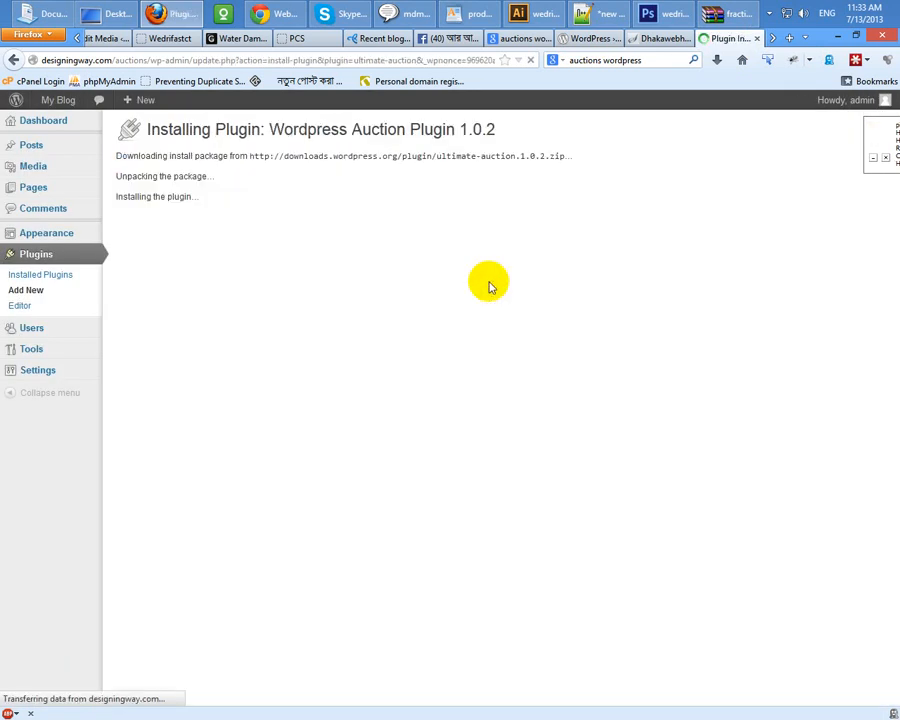
click(145, 238)
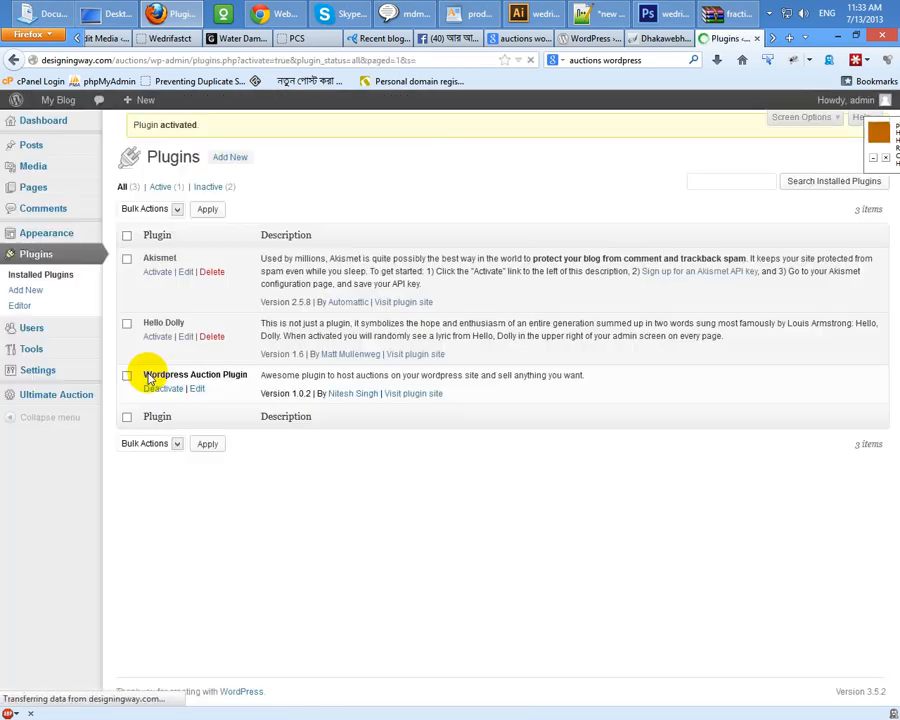
Step: In the Ultimate Auction settings, enter the PayPal e-mail address
mouse_move(32, 396)
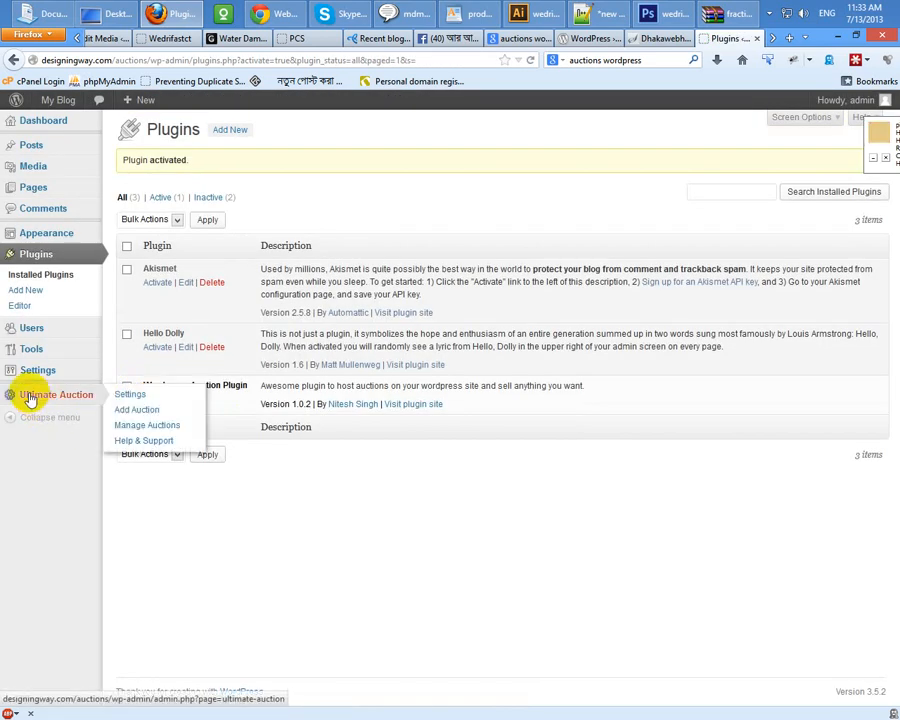
click(159, 412)
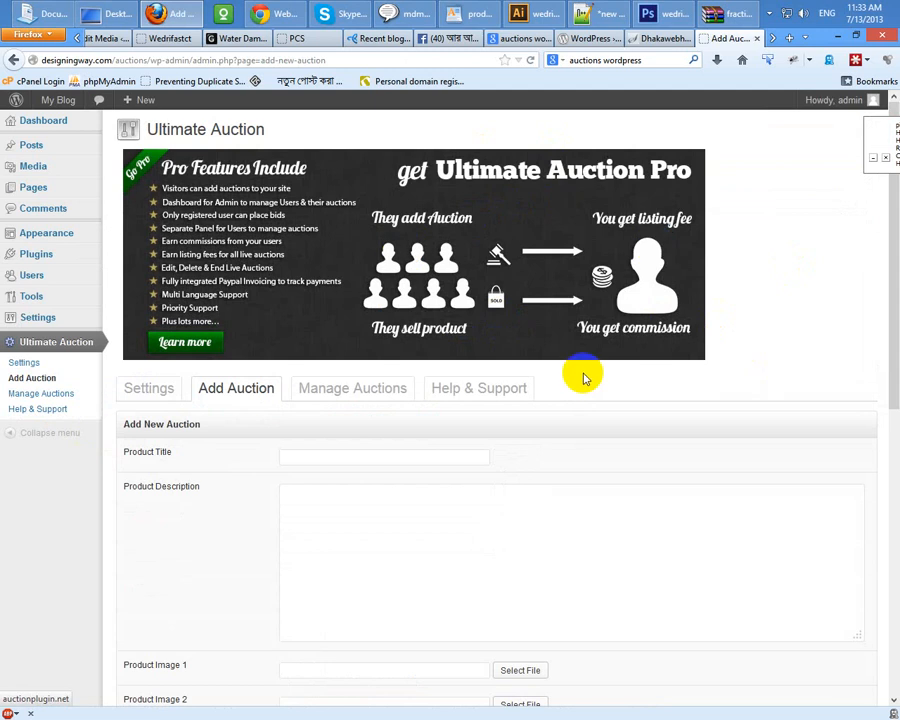
scroll(583, 377, down, 3)
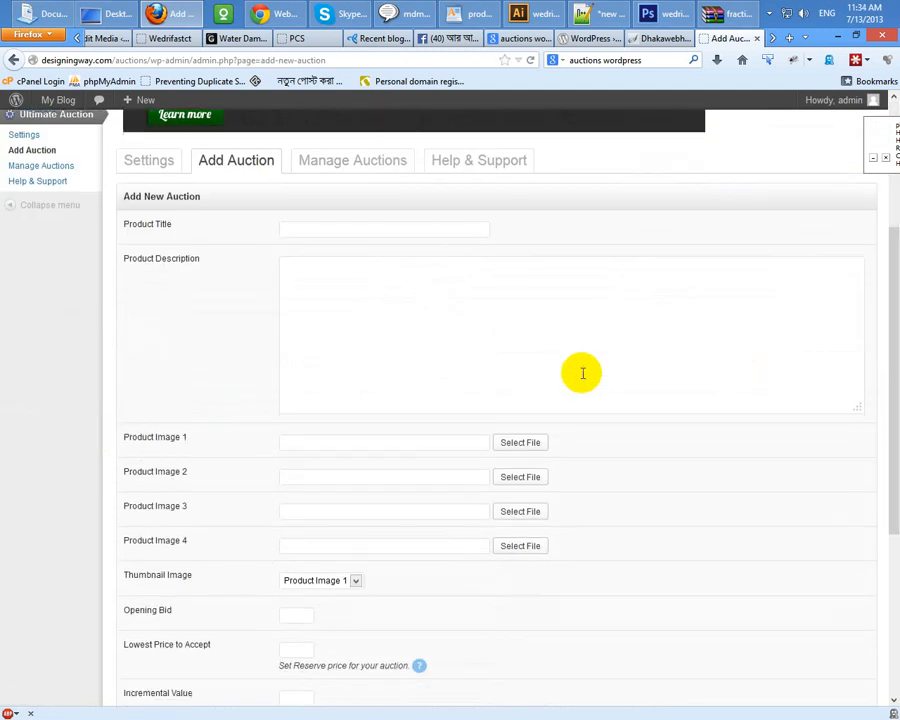
click(164, 166)
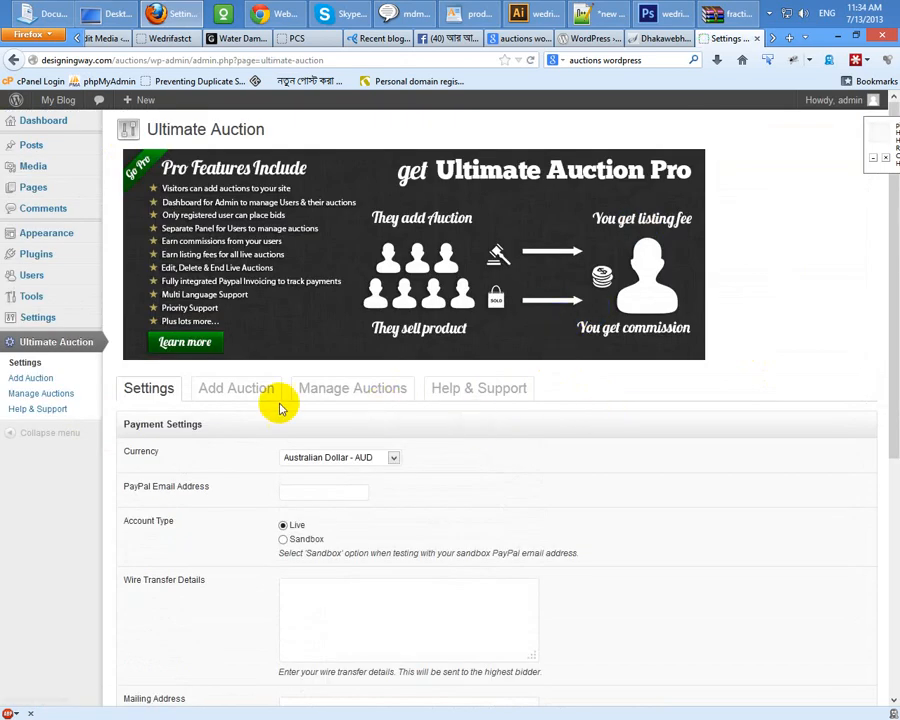
scroll(270, 395, down, 3)
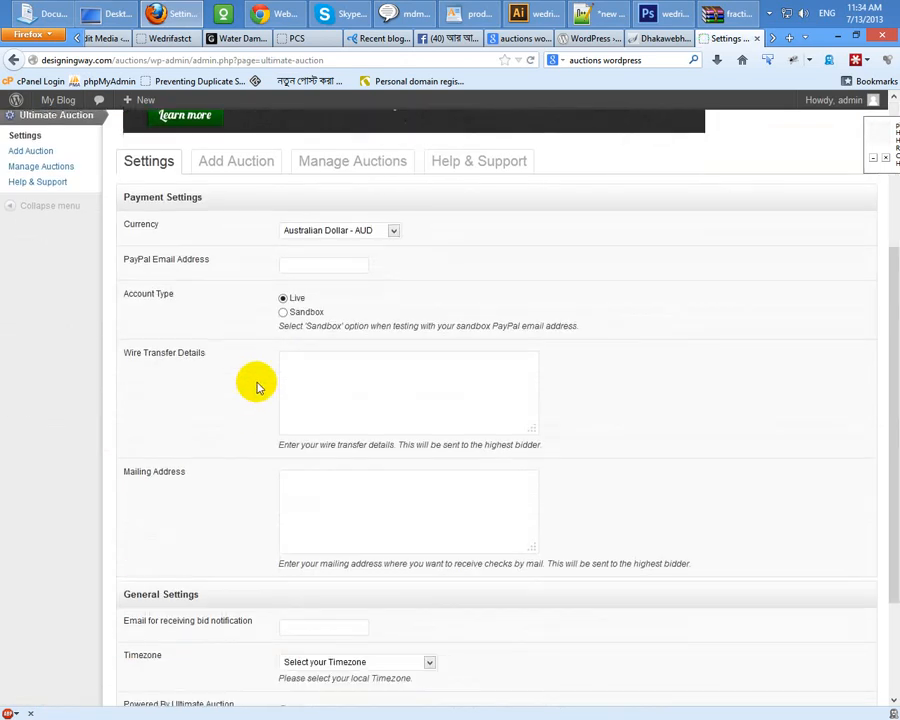
click(284, 264)
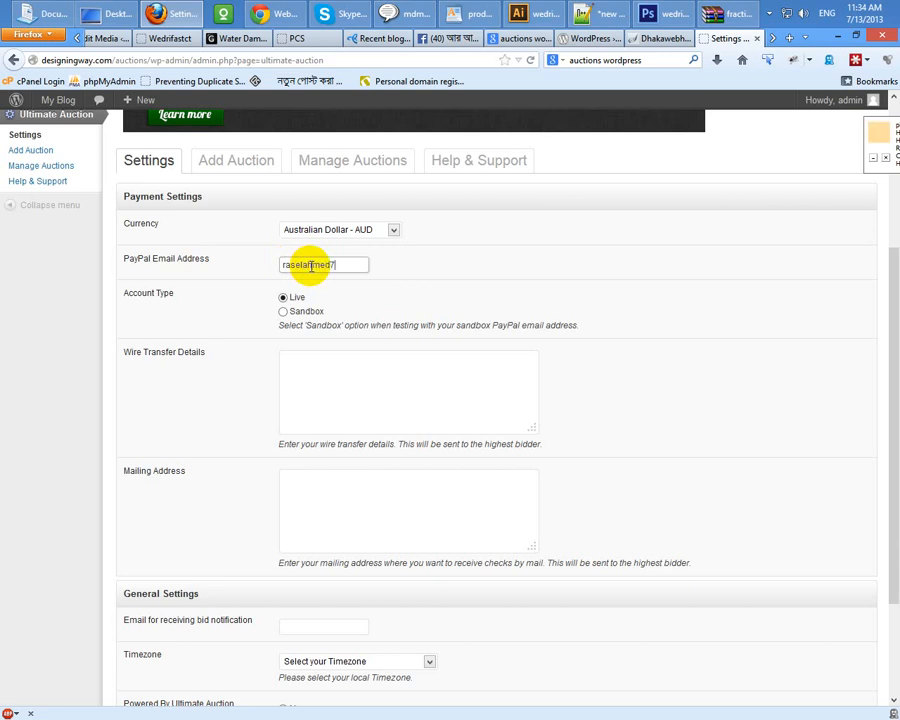
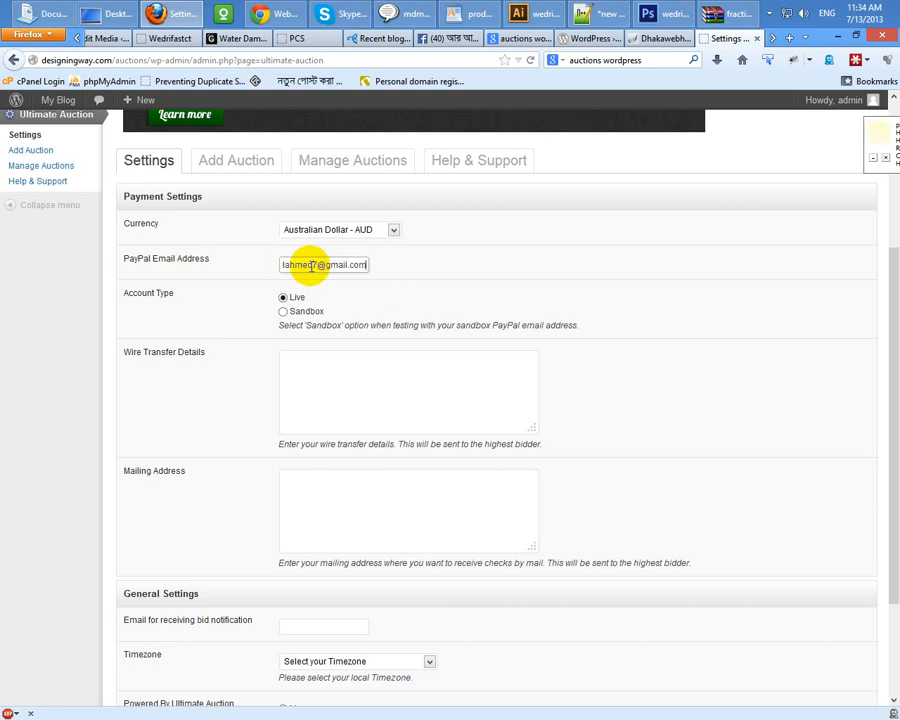
click(372, 385)
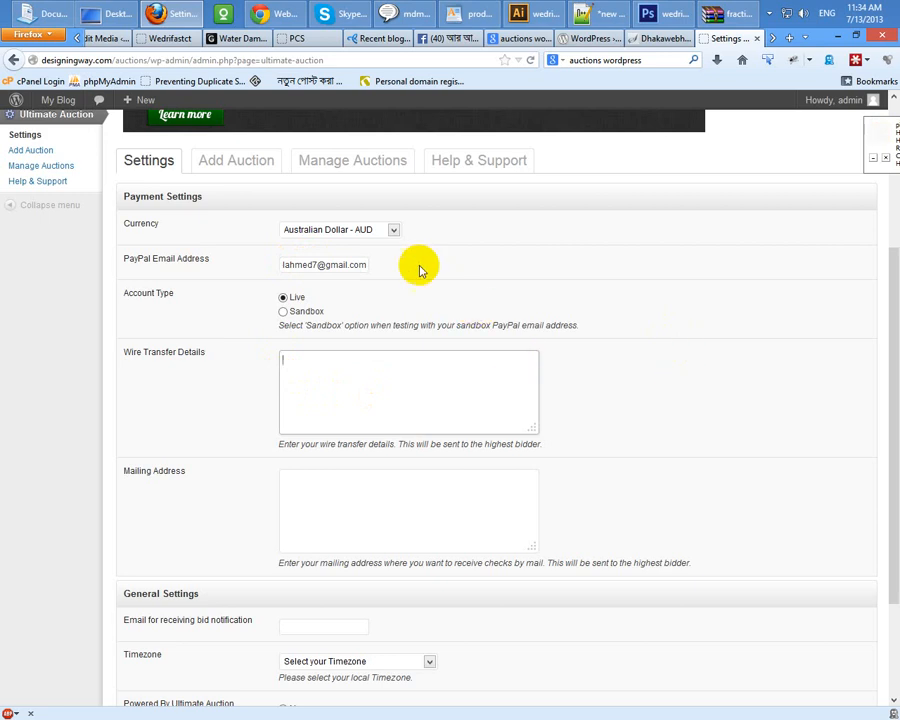
Step: Set the auction currency to U.S. Dollar - USD and the timezone to Asia/Dhaka
click(362, 229)
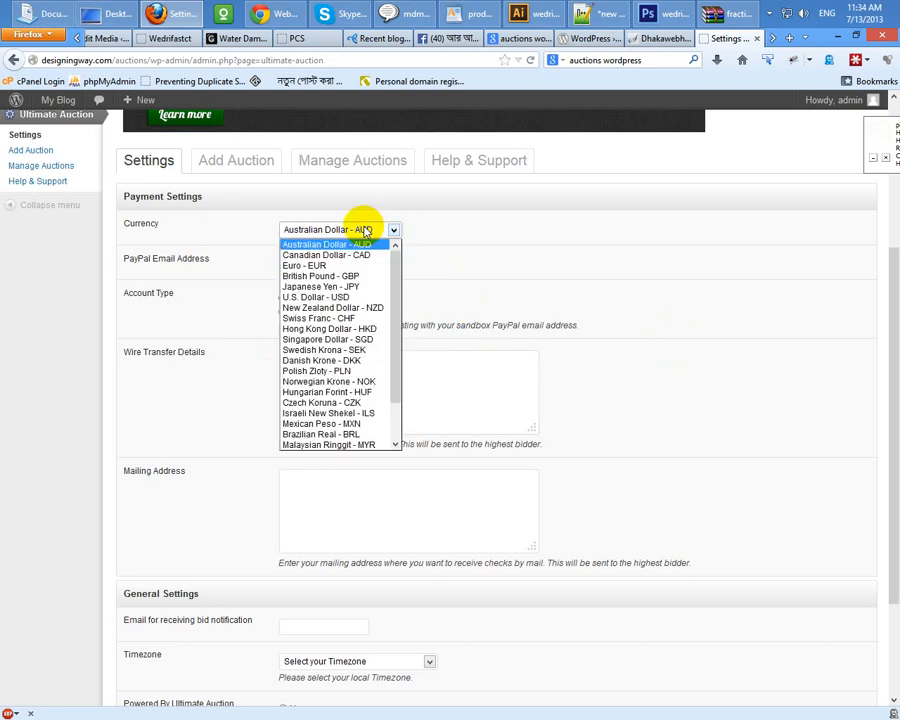
click(348, 297)
scroll(199, 500, down, 3)
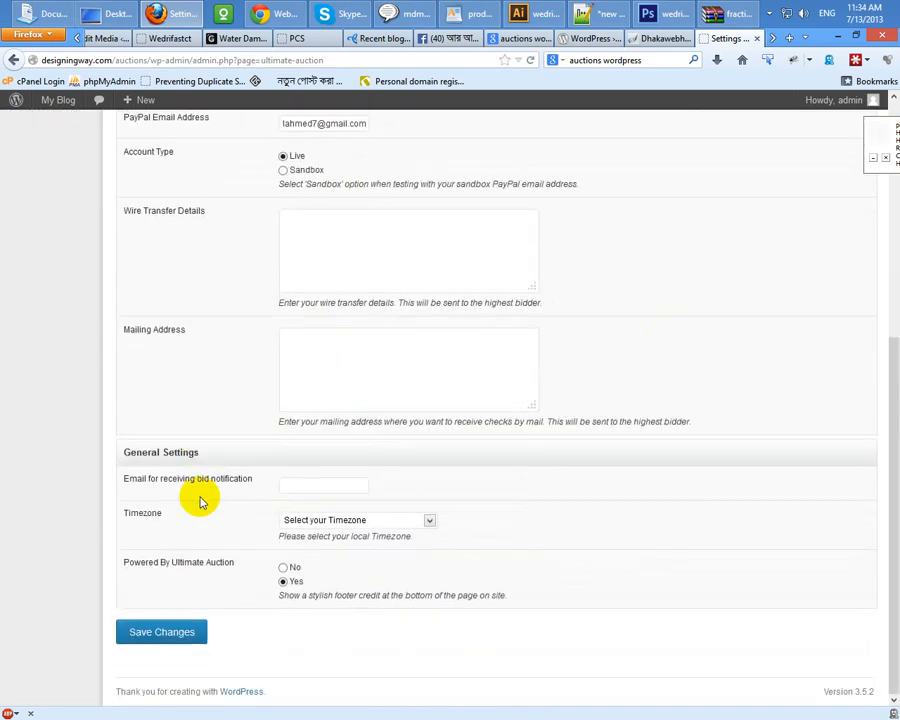
click(326, 518)
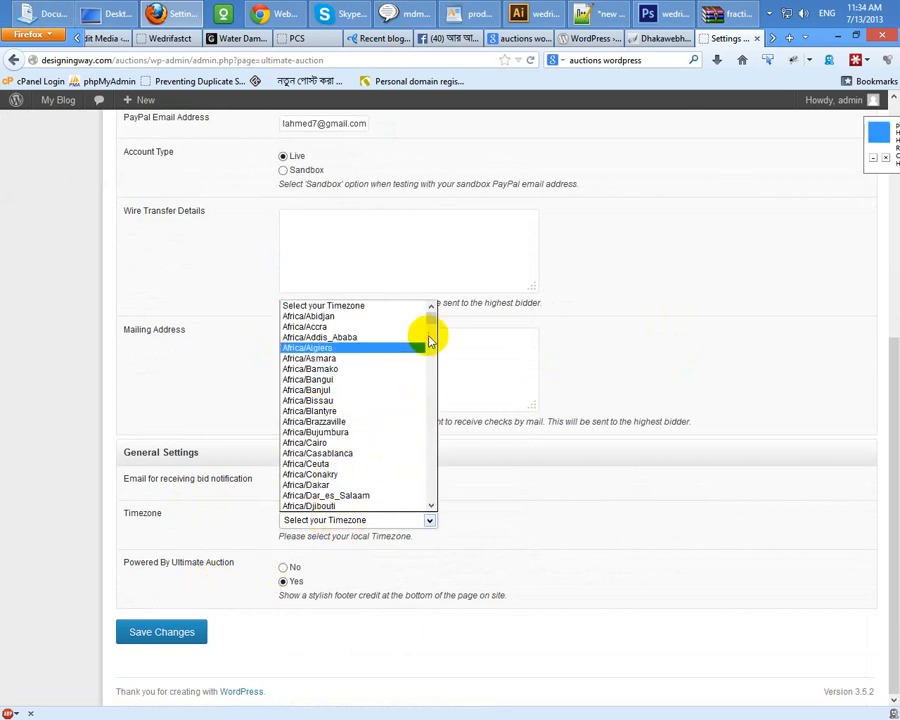
drag(433, 322, 435, 487)
scroll(311, 427, up, 10)
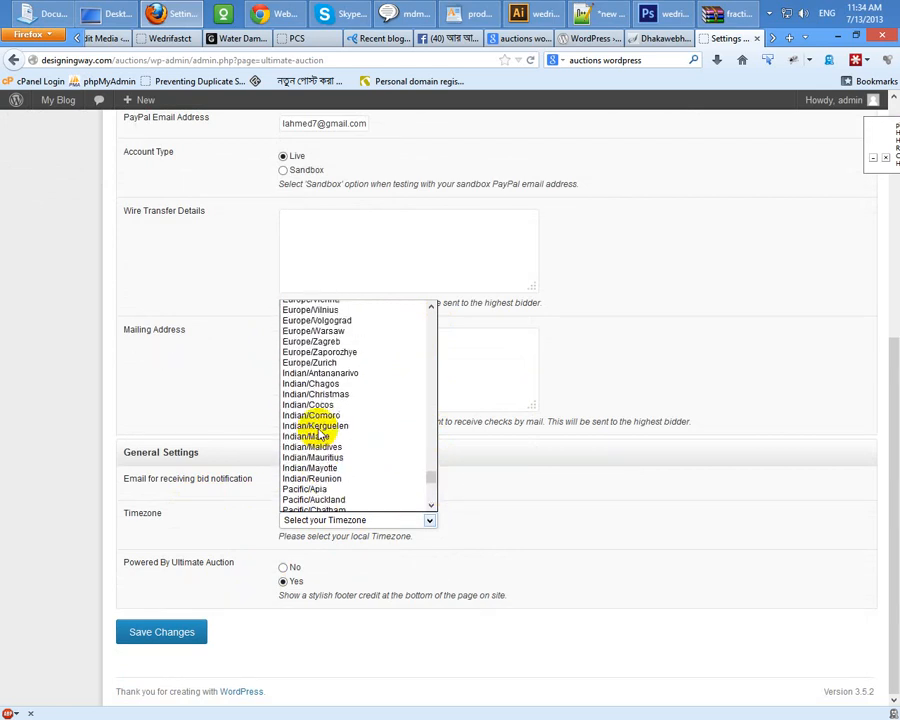
scroll(319, 432, up, 20)
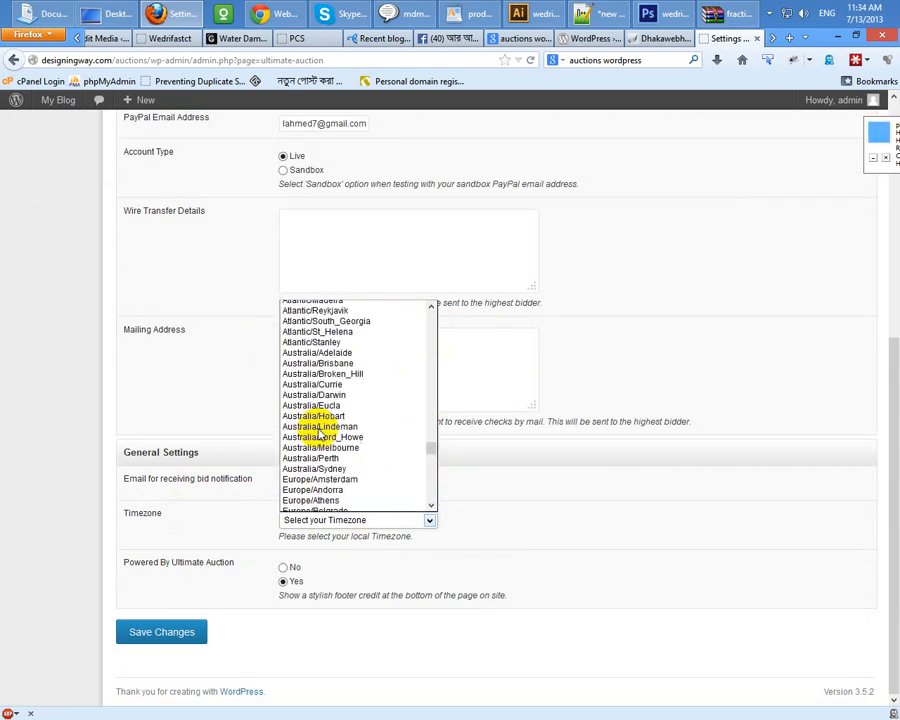
scroll(322, 430, up, 3)
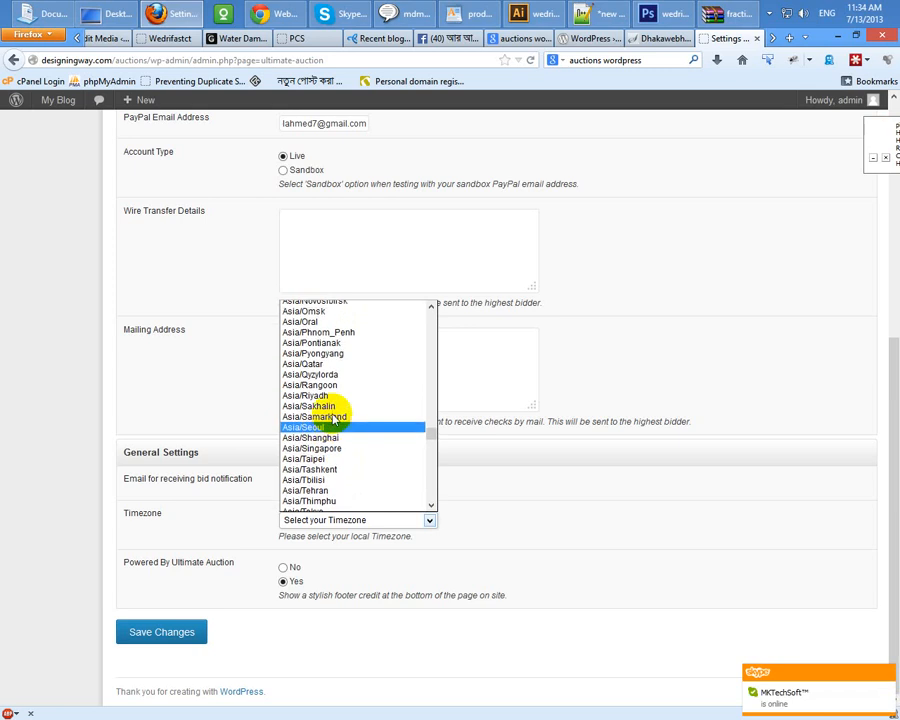
scroll(335, 420, up, 8)
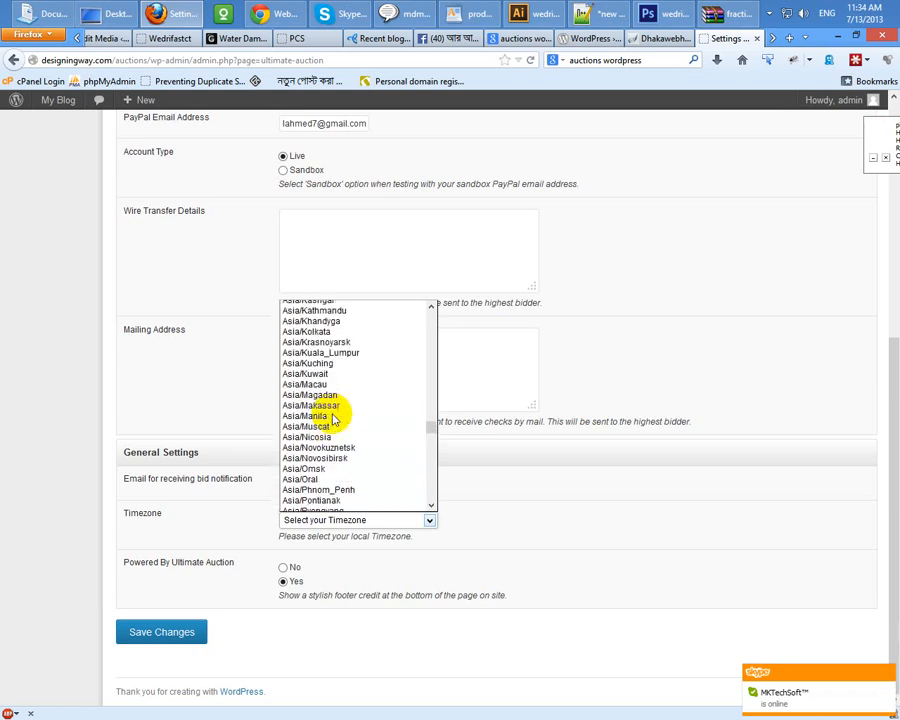
scroll(333, 420, up, 3)
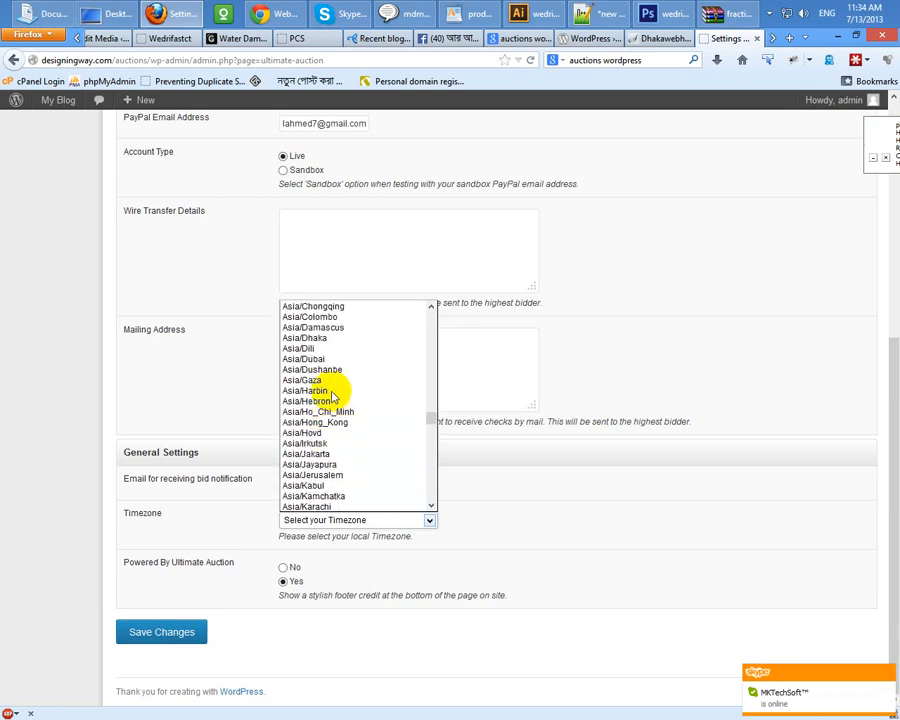
click(325, 338)
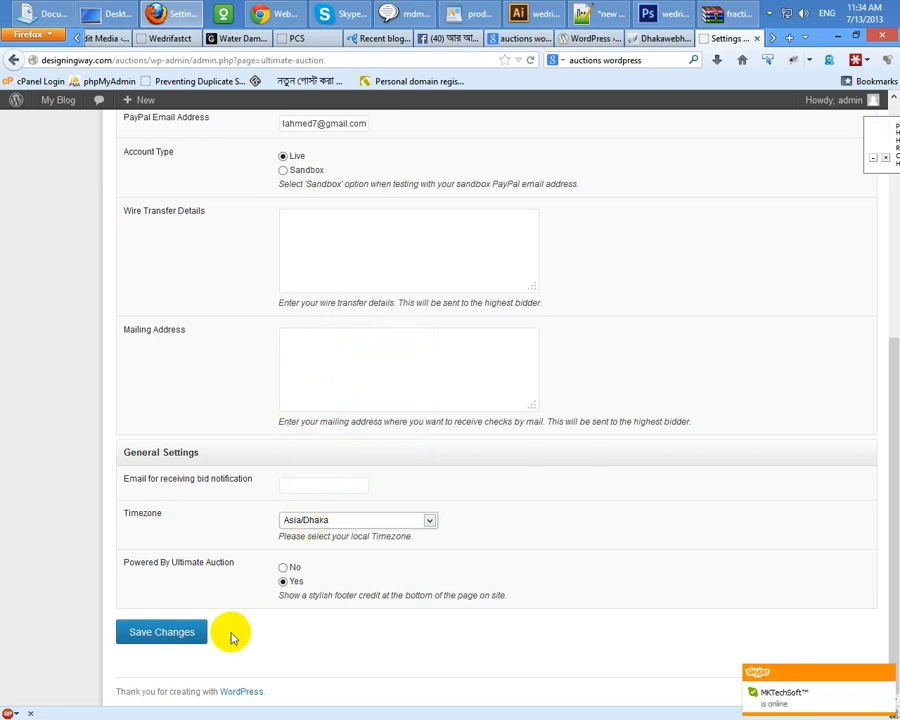
Step: Turn off the Powered By Ultimate Auction credit, enter the bid notification e-mail, and save
click(186, 636)
click(283, 567)
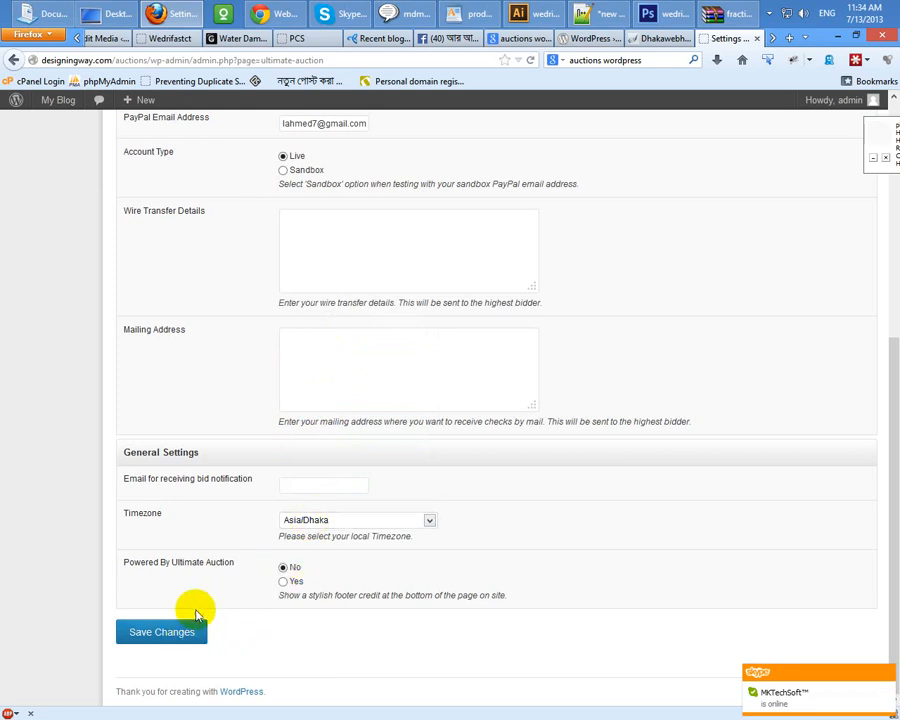
click(171, 633)
click(320, 486)
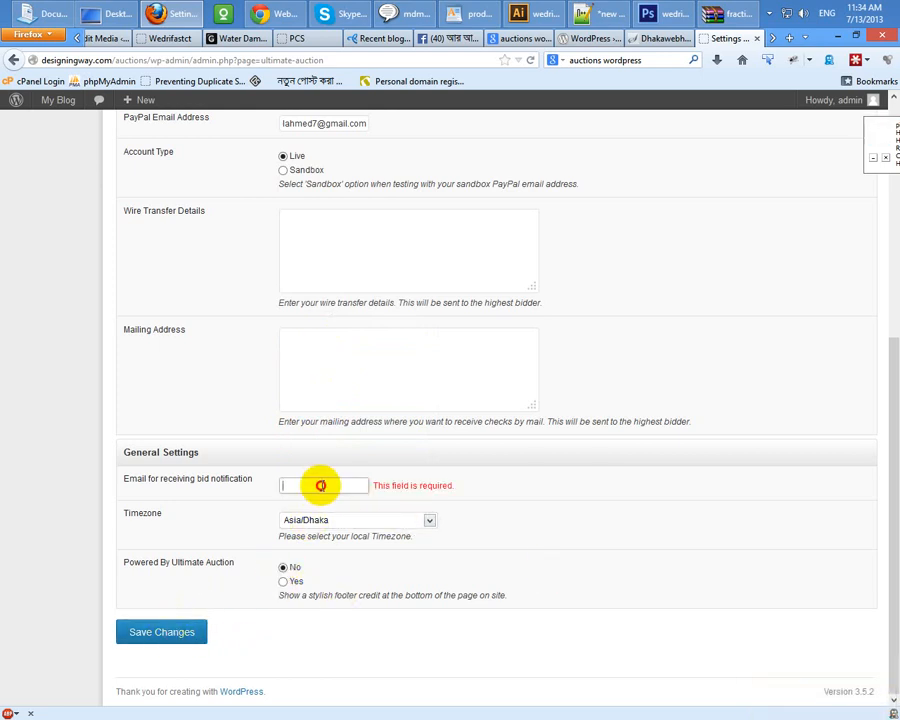
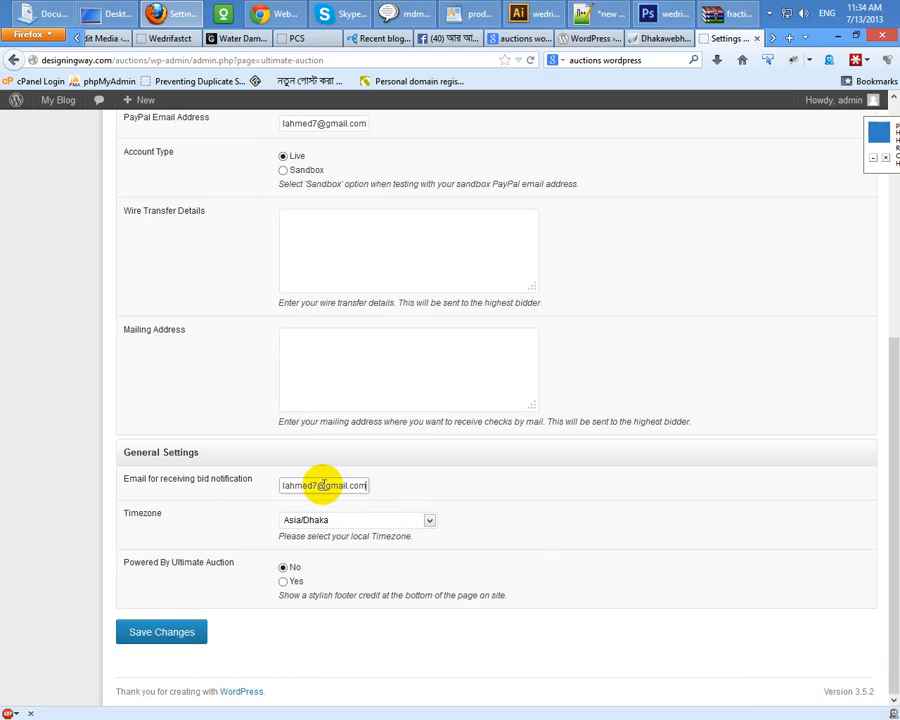
click(175, 633)
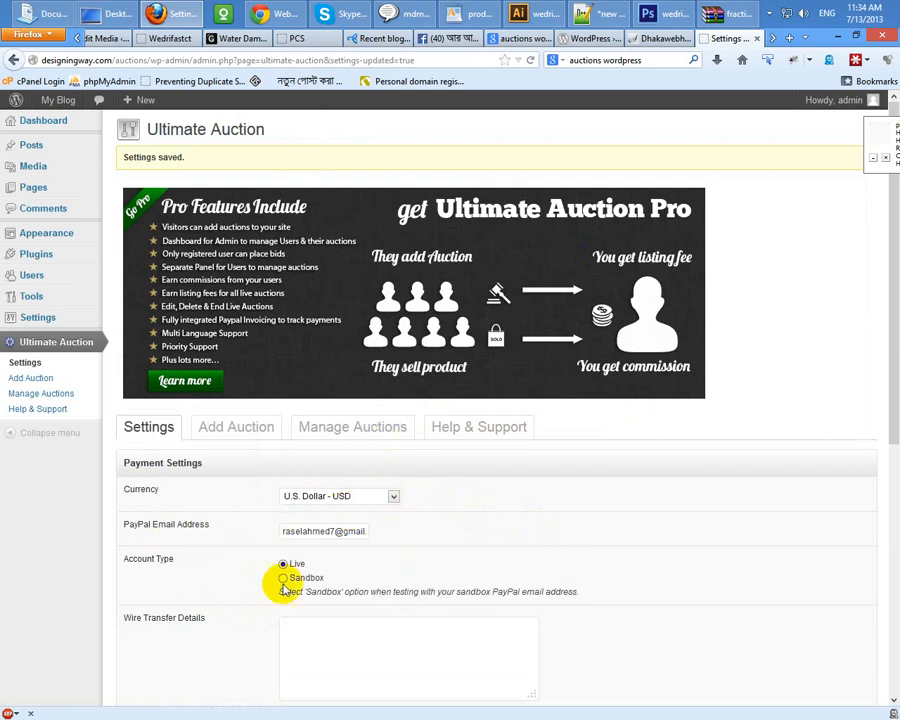
click(233, 427)
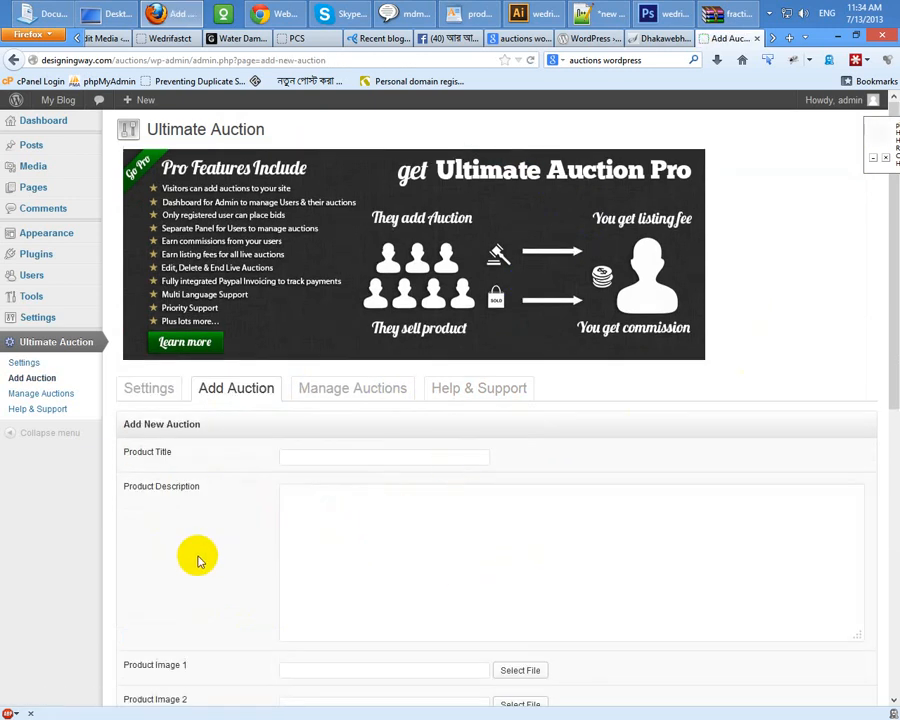
Step: Enter the auction title 'PSD to HTML work' and keep Product Image 1 as thumbnail
scroll(198, 560, down, 2)
click(313, 342)
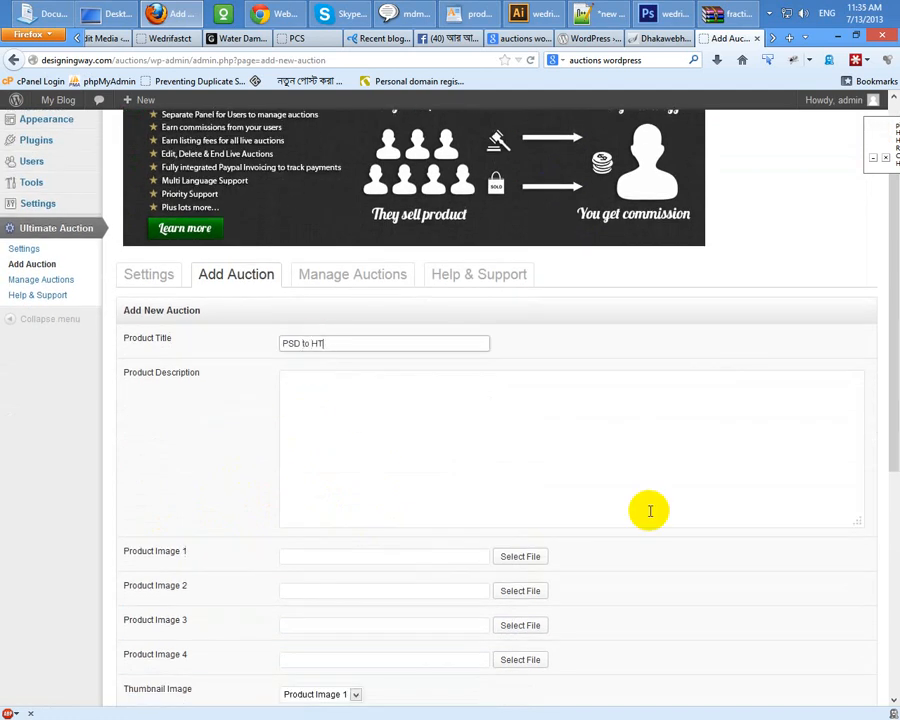
text(PSD to HTML work)
key(Tab)
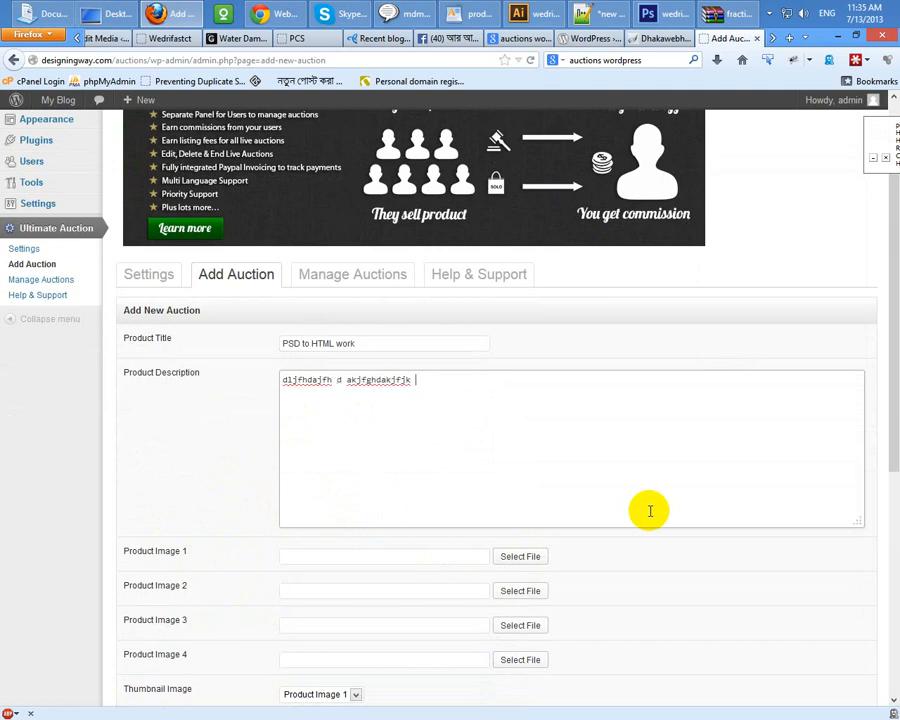
scroll(284, 512, down, 2)
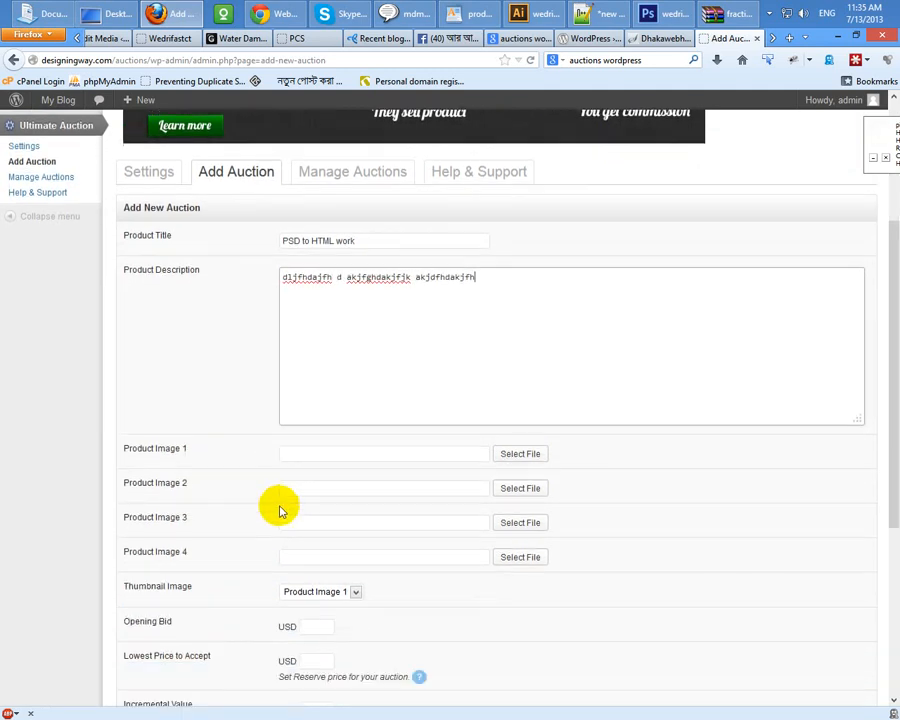
click(367, 441)
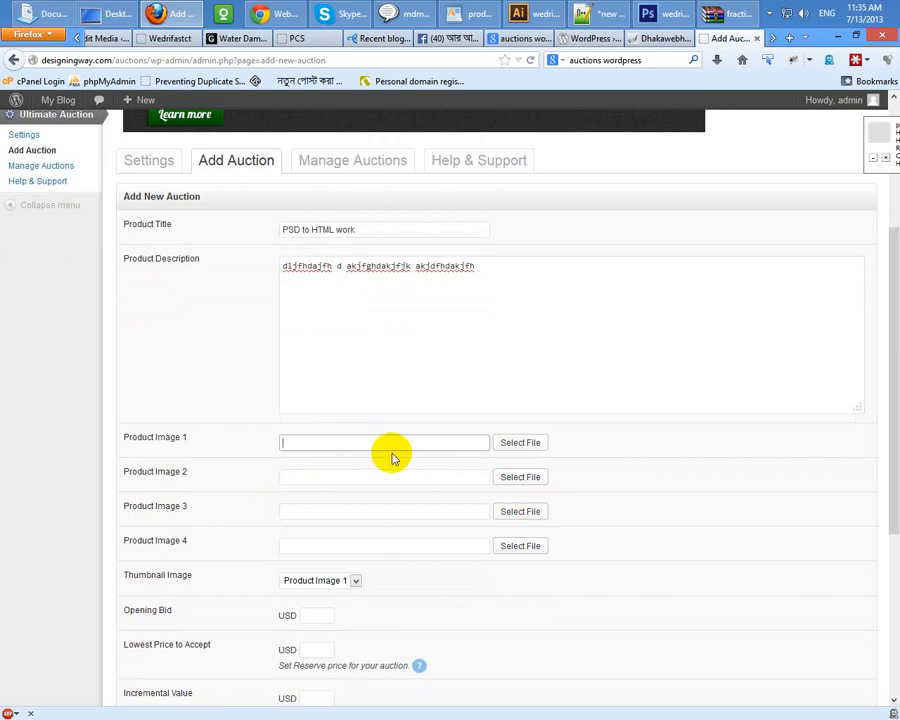
click(478, 265)
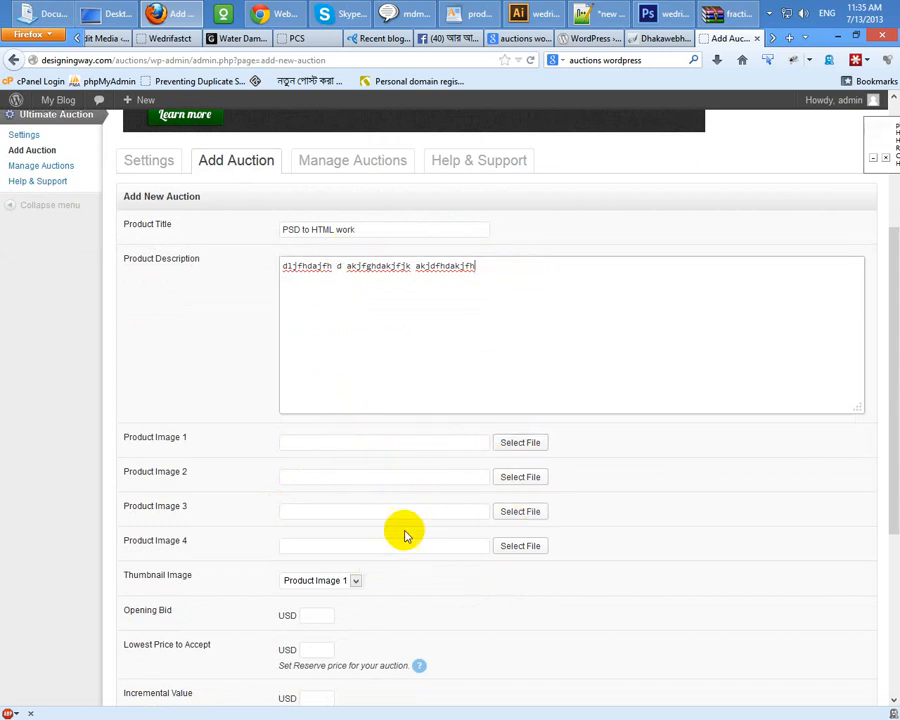
scroll(338, 452, down, 2)
click(318, 466)
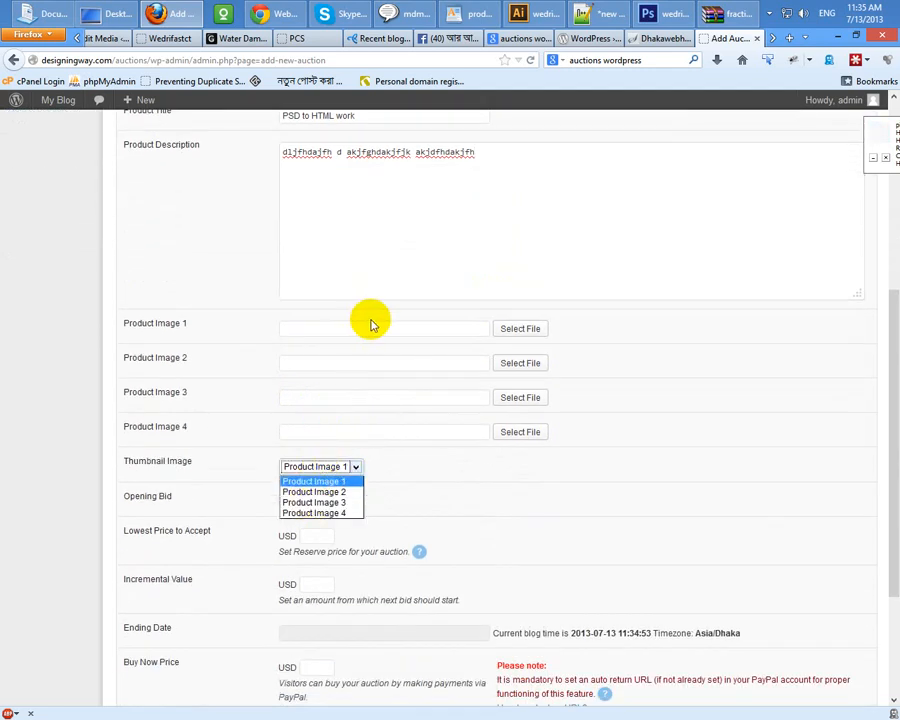
click(311, 464)
Step: Set opening bid 150, lowest price 150, an ending date, PayPal payment, and submit
click(312, 503)
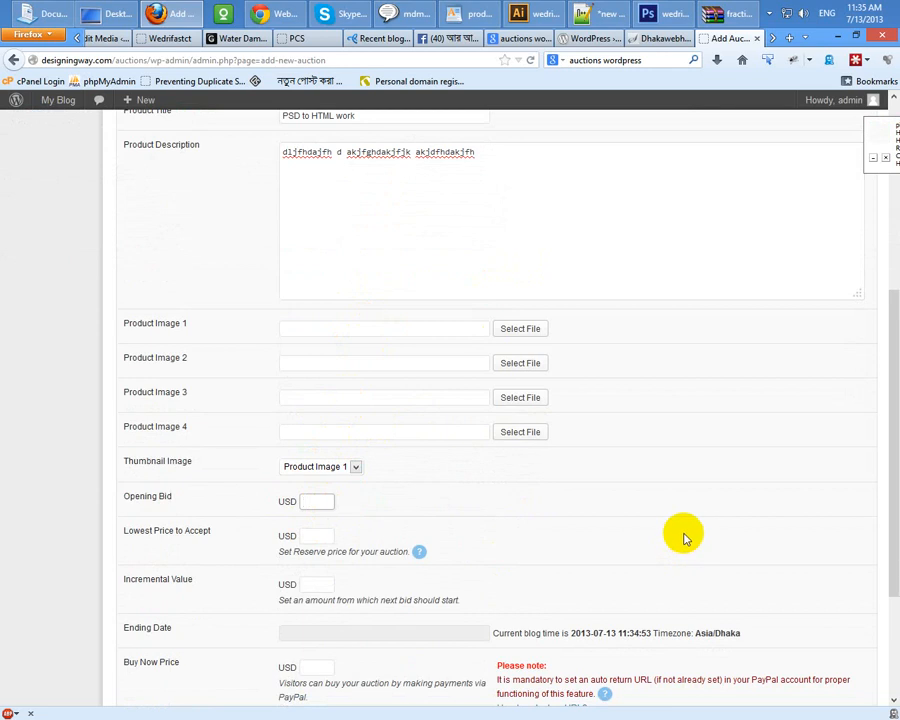
scroll(700, 520, down, 2)
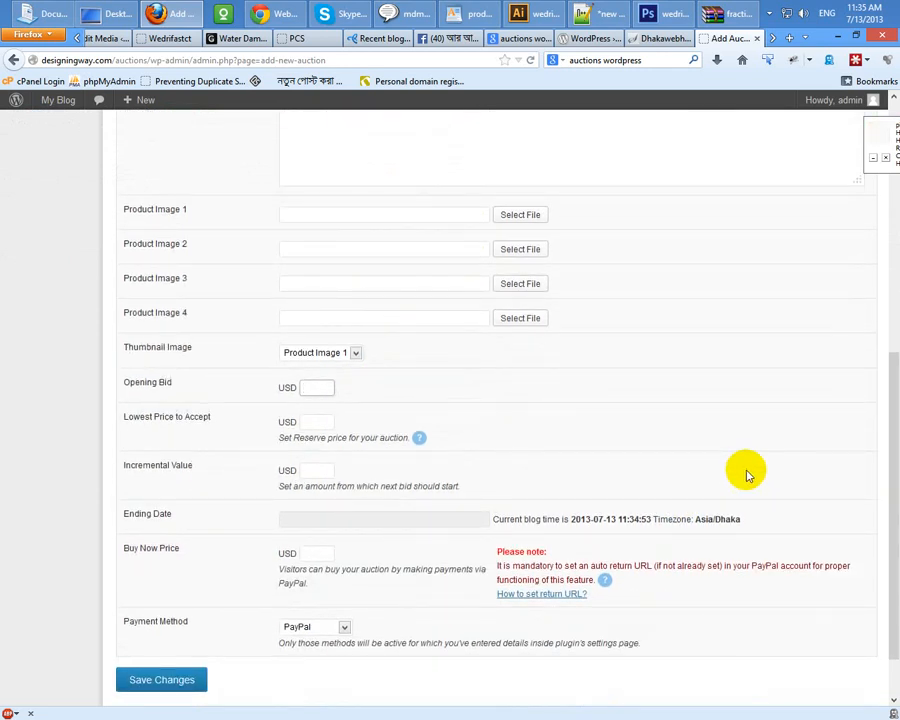
text(150)
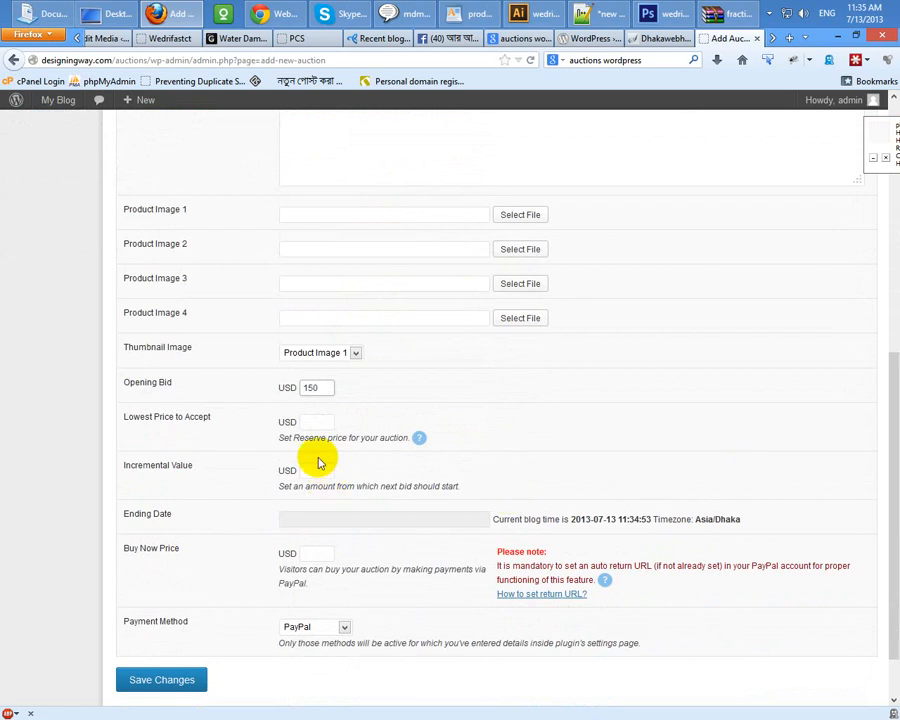
click(319, 421)
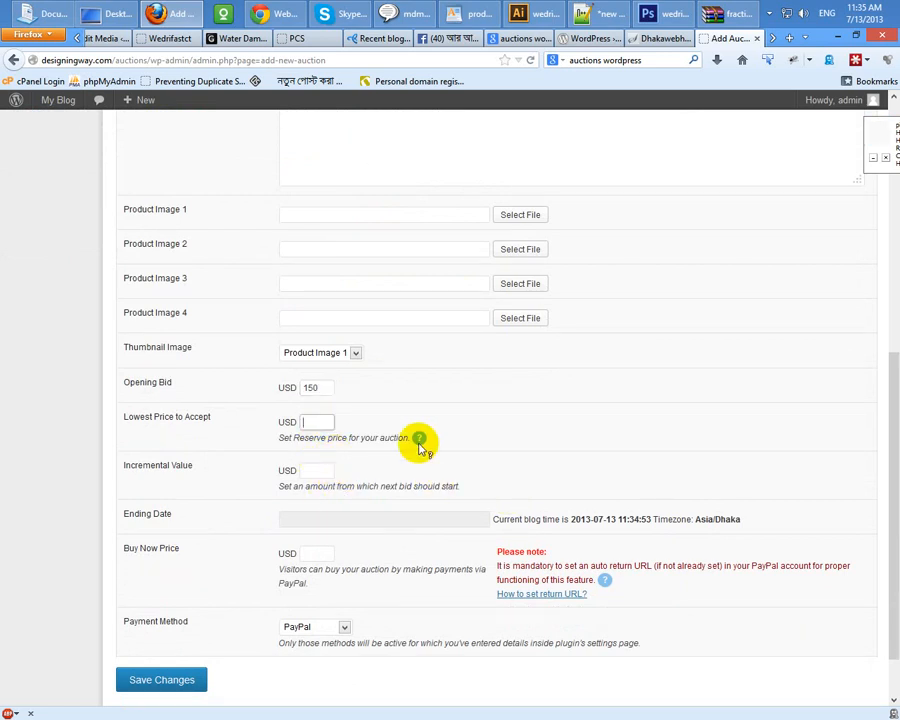
mouse_move(421, 440)
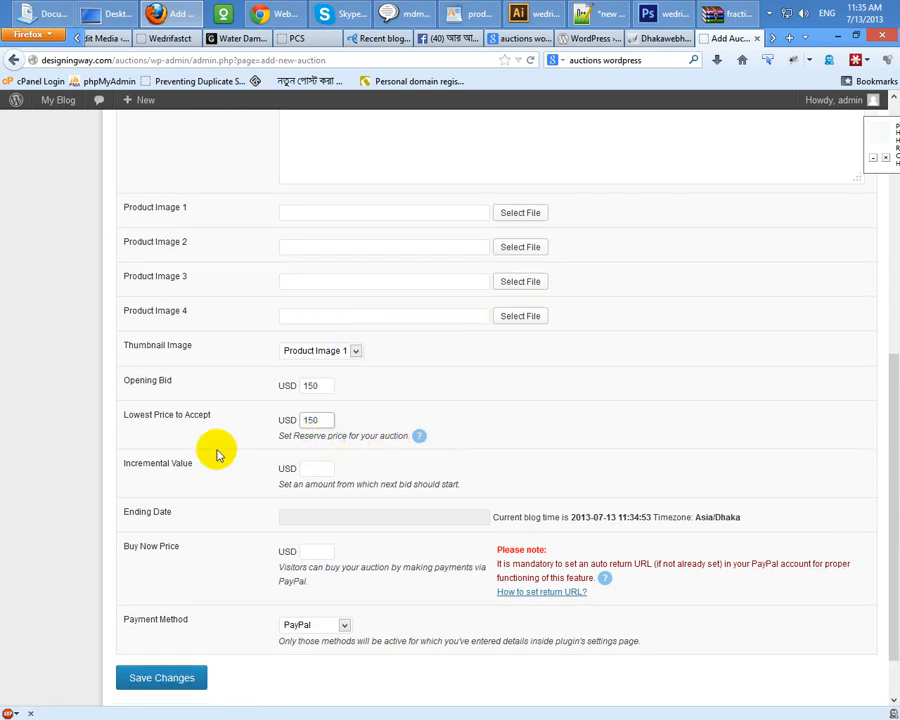
scroll(230, 470, down, 2)
click(336, 466)
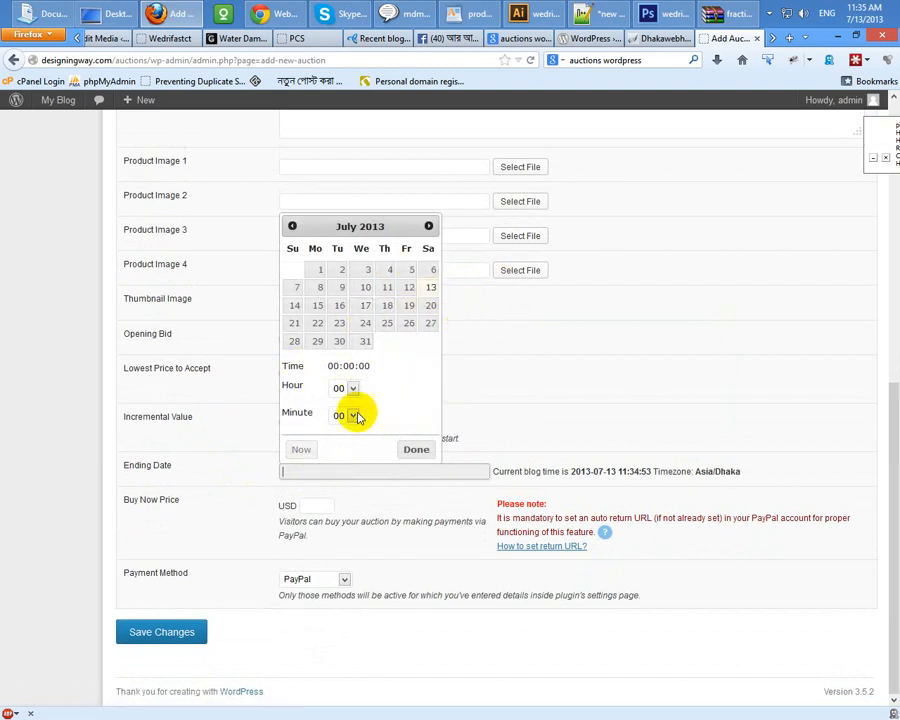
click(417, 448)
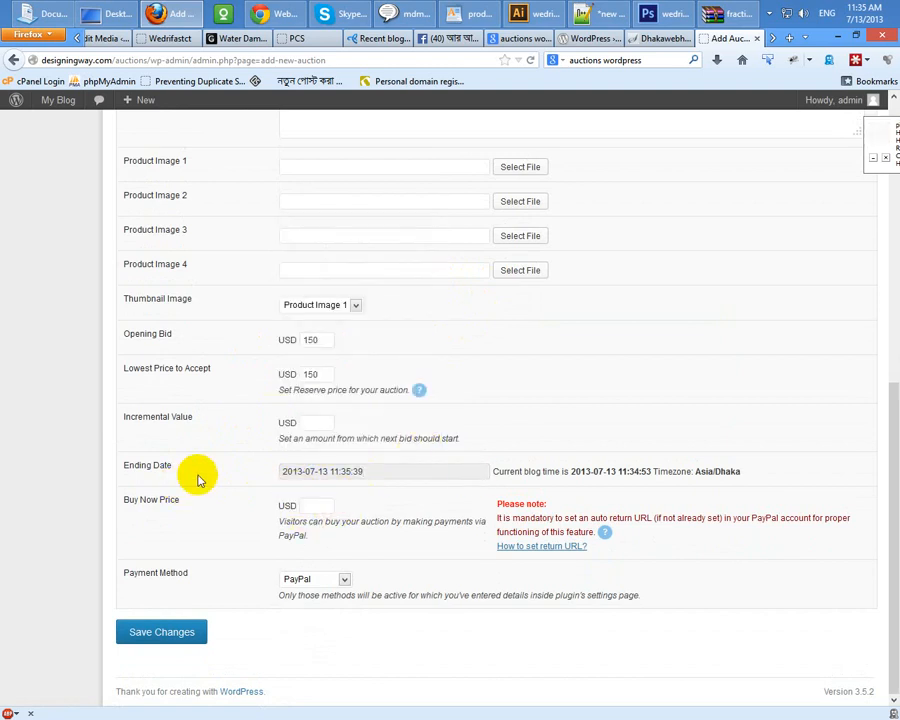
click(317, 506)
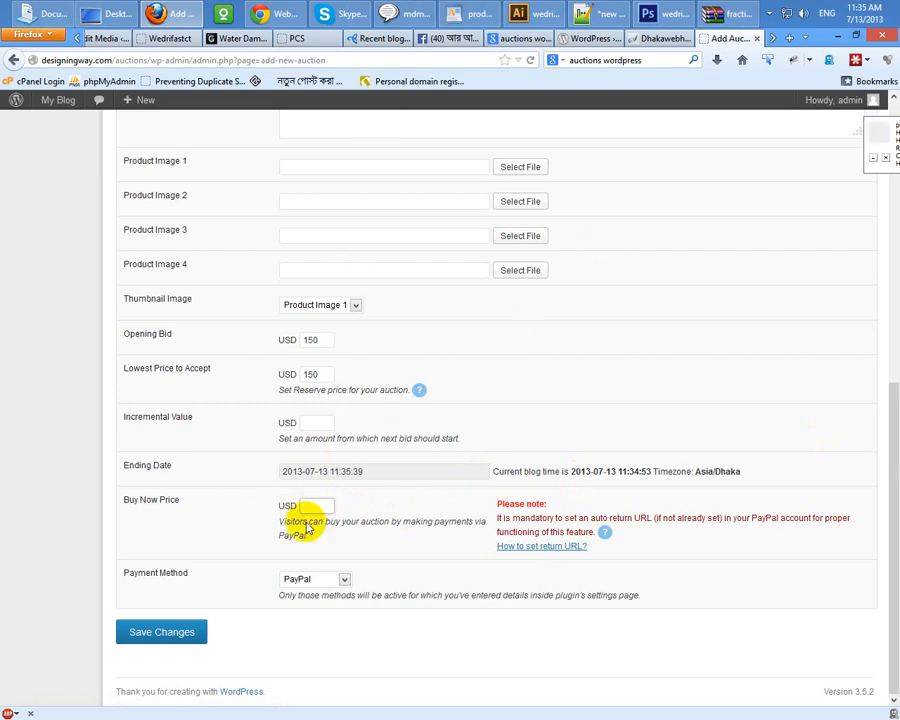
click(314, 580)
click(310, 578)
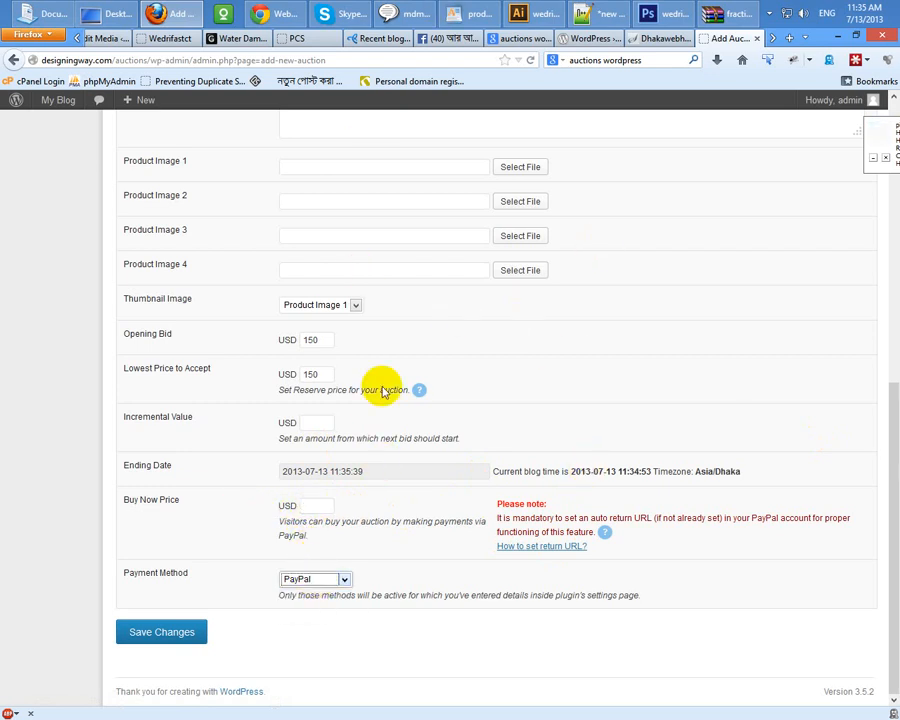
click(160, 628)
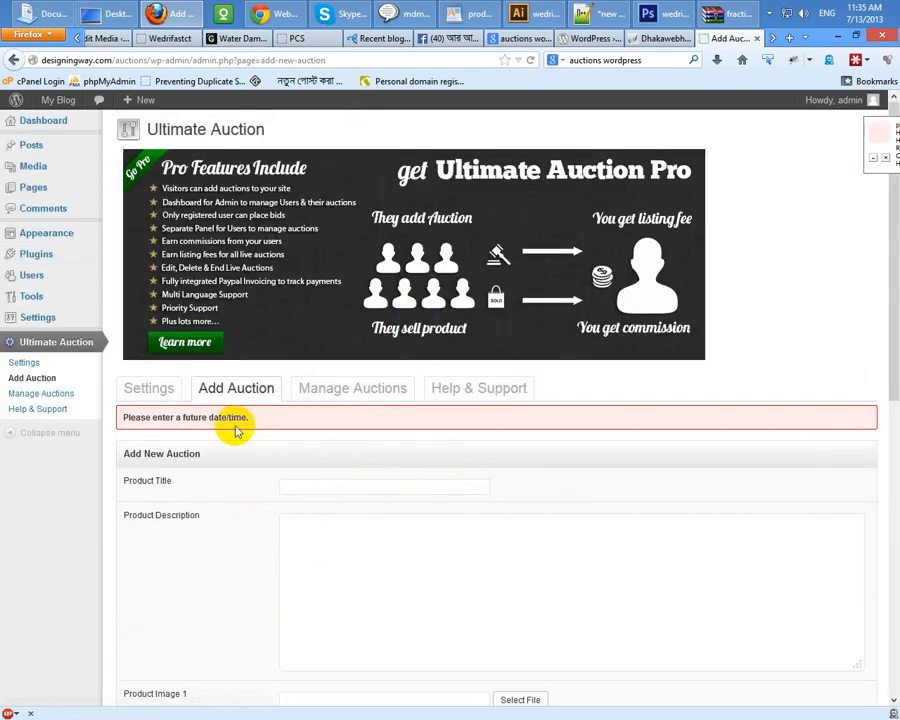
Step: Reset the ending date to the 13th at the current time, resubmit, and dismiss the alert
scroll(405, 433, down, 10)
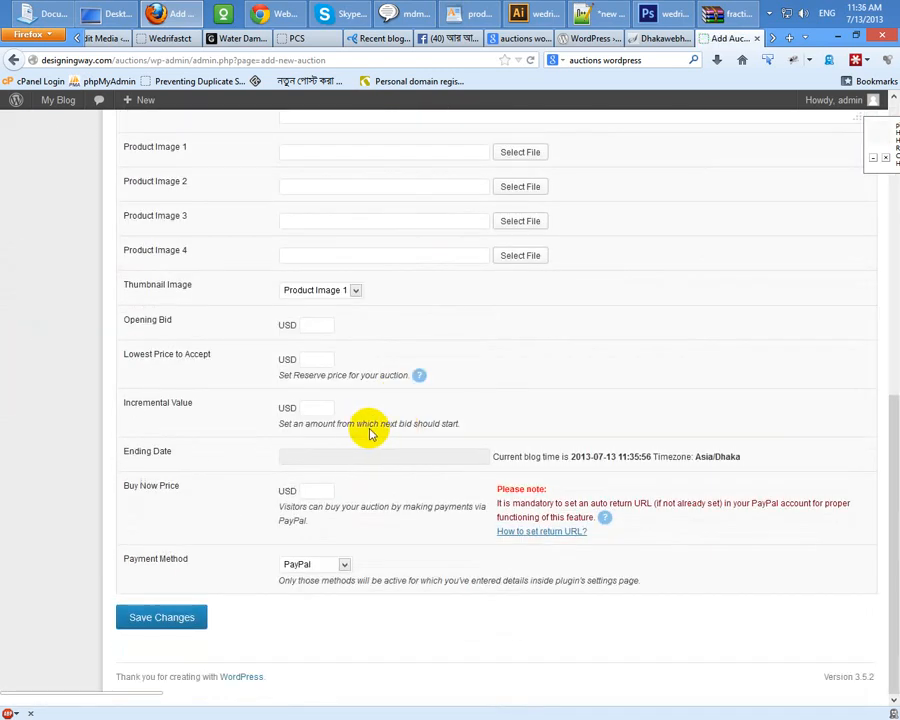
click(402, 454)
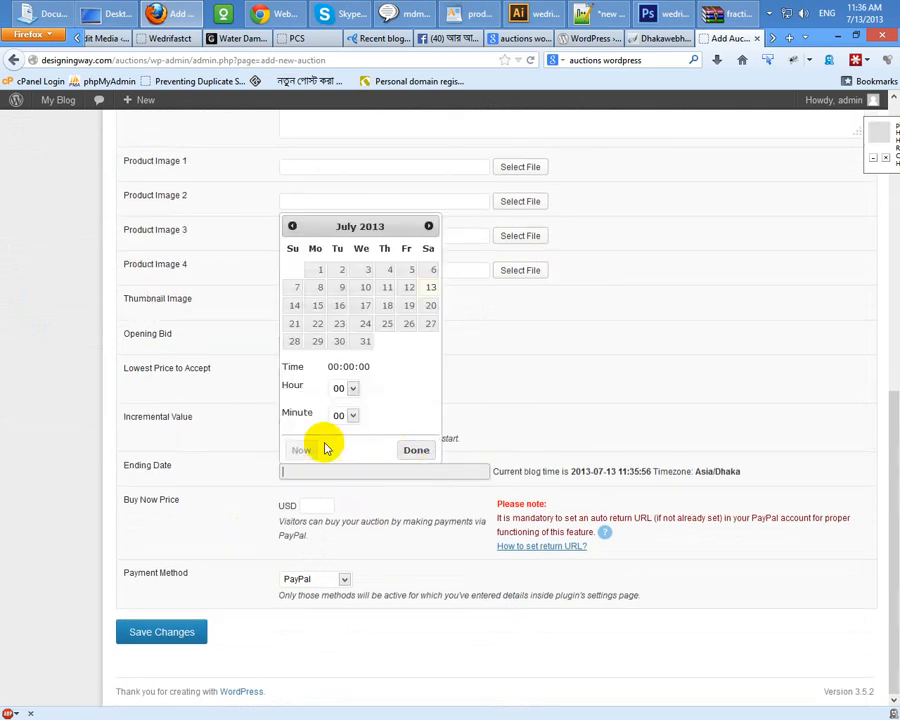
click(428, 289)
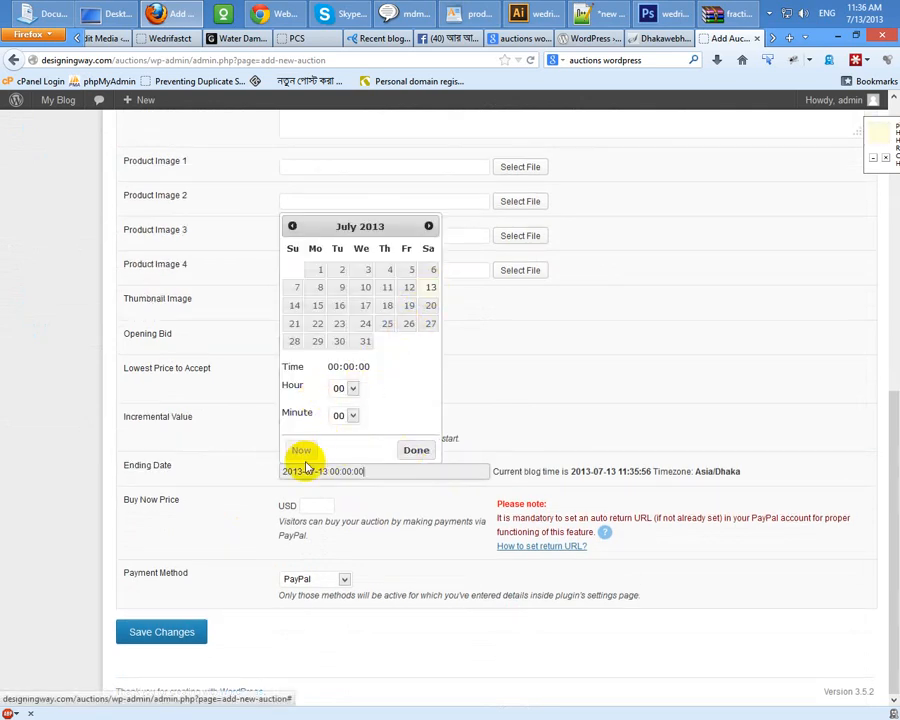
click(298, 450)
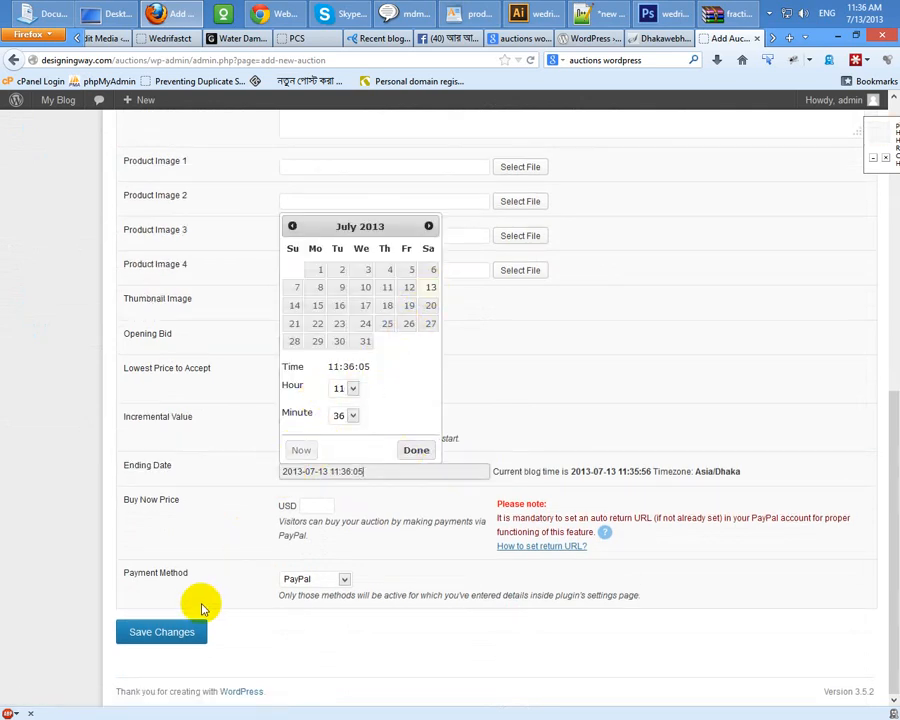
click(303, 450)
click(413, 449)
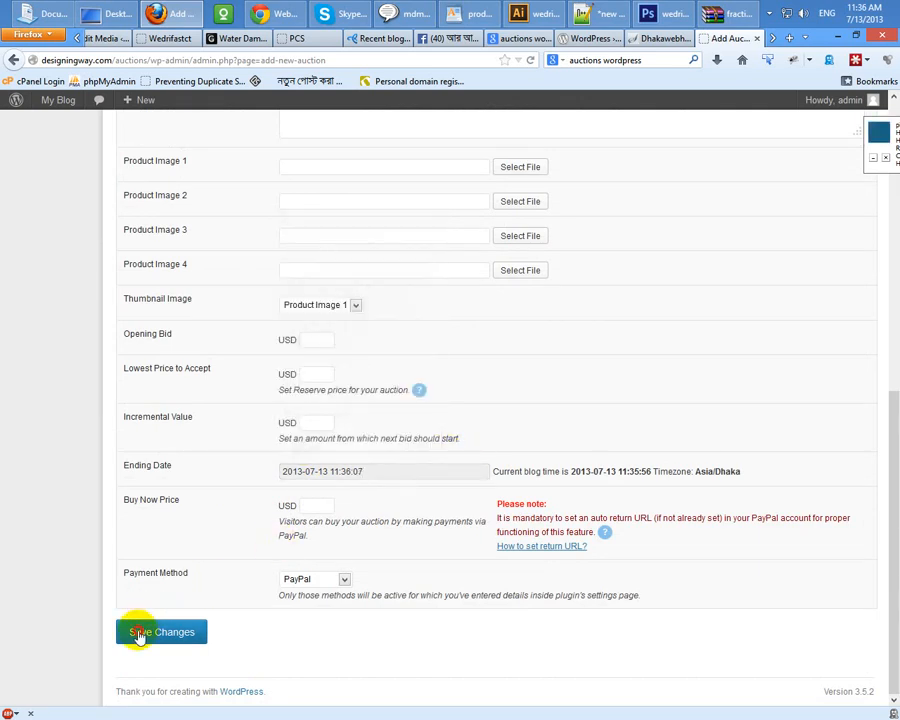
click(138, 632)
click(488, 340)
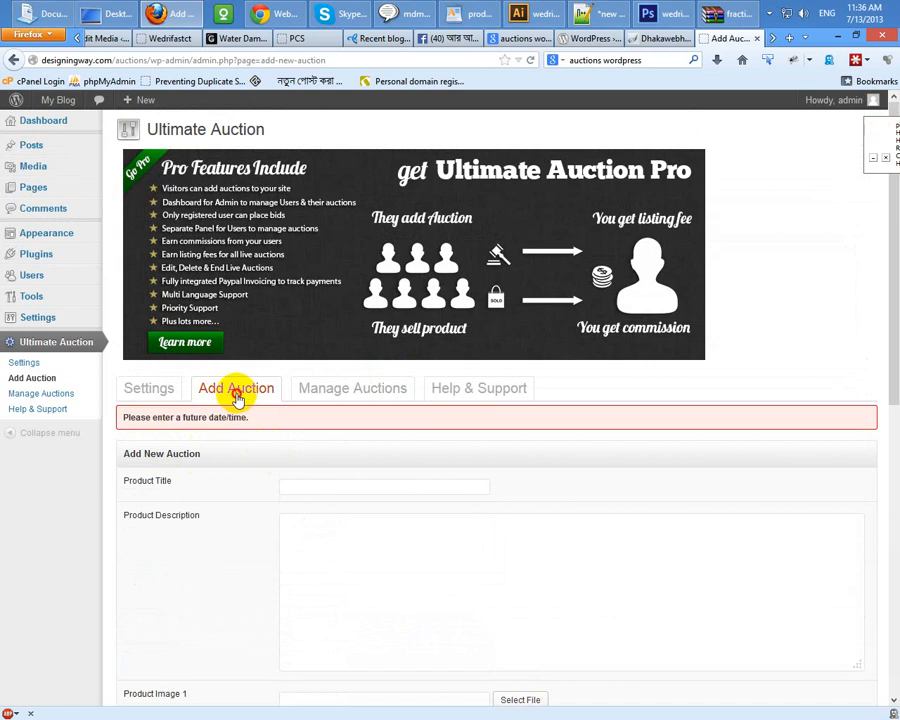
Step: On a fresh form, enter title 'PSD to HTML work' and description 'dsafdaf'
click(241, 390)
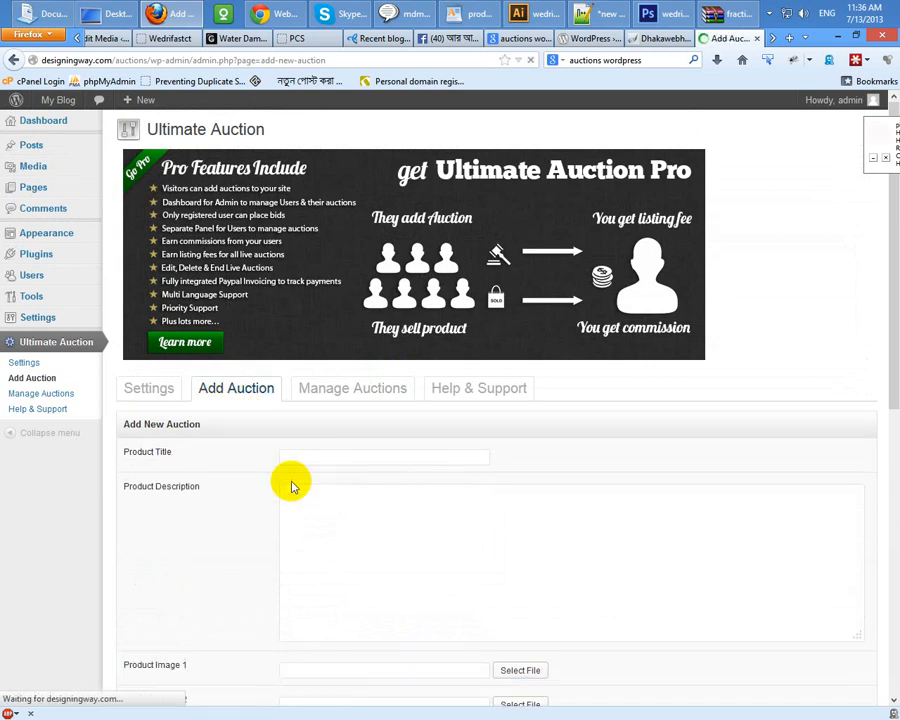
click(378, 447)
click(310, 457)
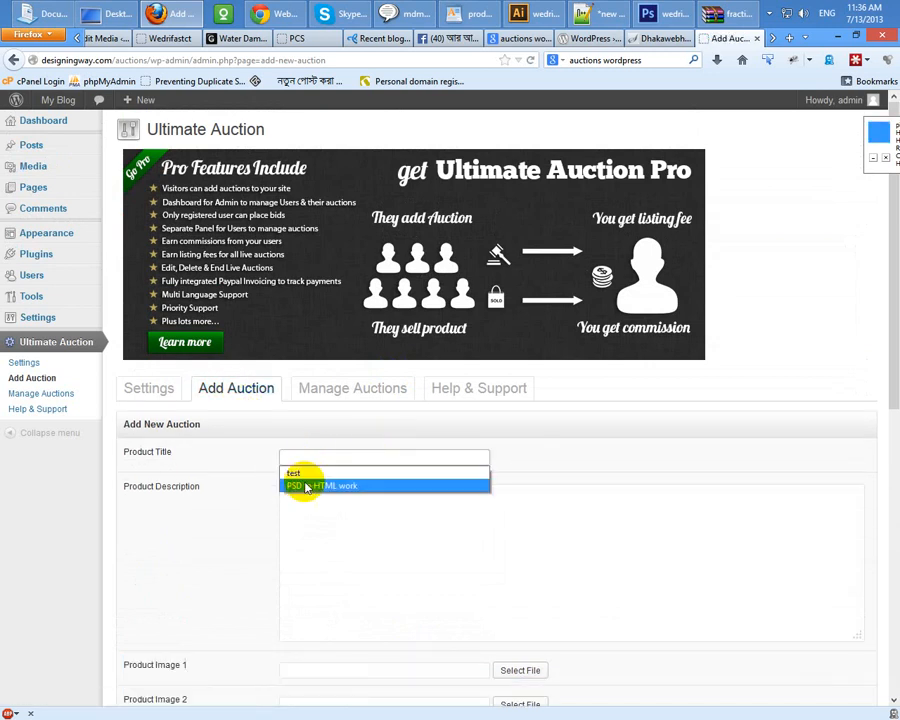
click(305, 485)
click(305, 532)
text(dsafdaf)
Step: Set the opening bid and lowest acceptable price both to 150
scroll(170, 508, down, 5)
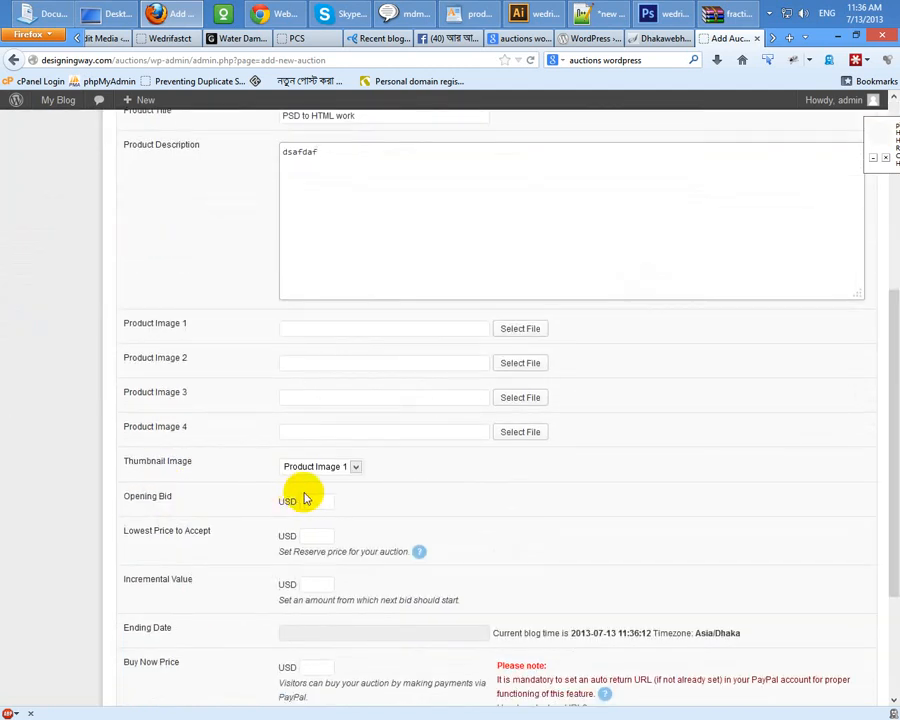
click(312, 500)
click(310, 526)
click(309, 535)
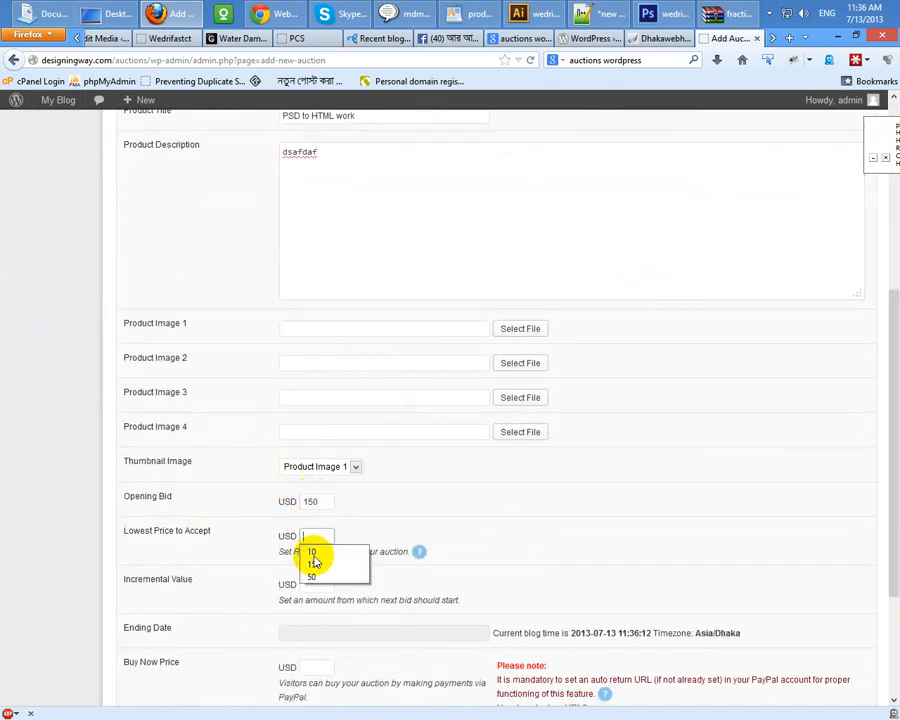
click(313, 565)
scroll(315, 411, down, 3)
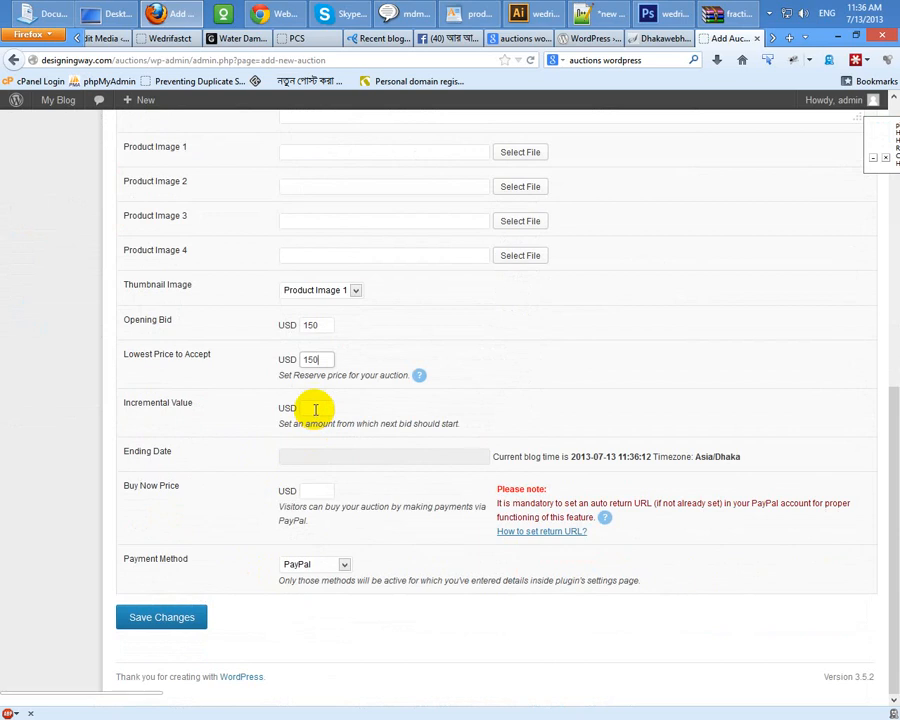
Step: Set the ending date to July 13 at the current time and save the auction
click(293, 458)
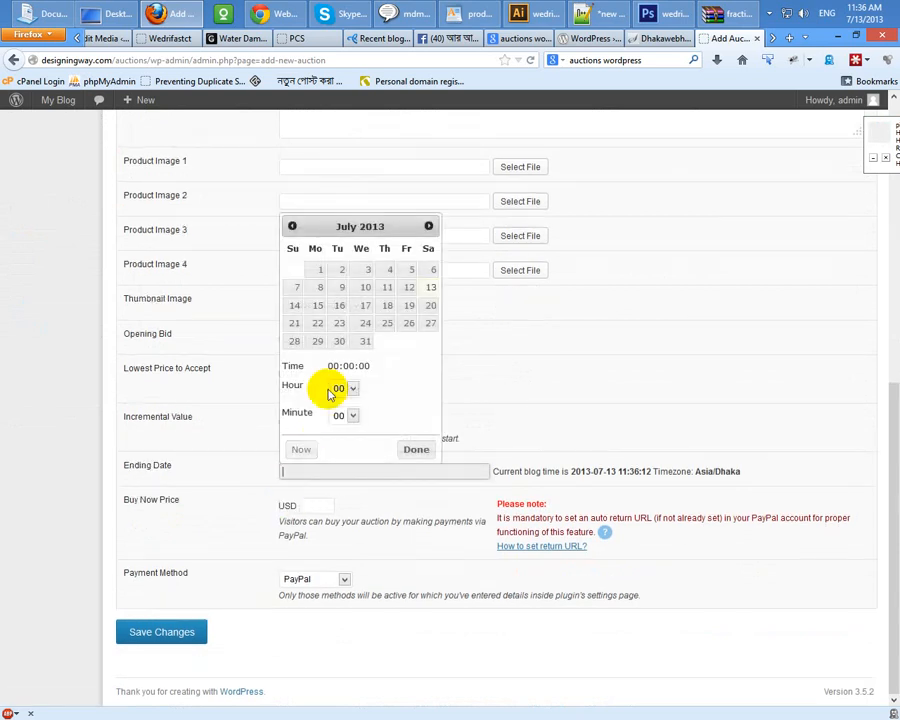
click(294, 308)
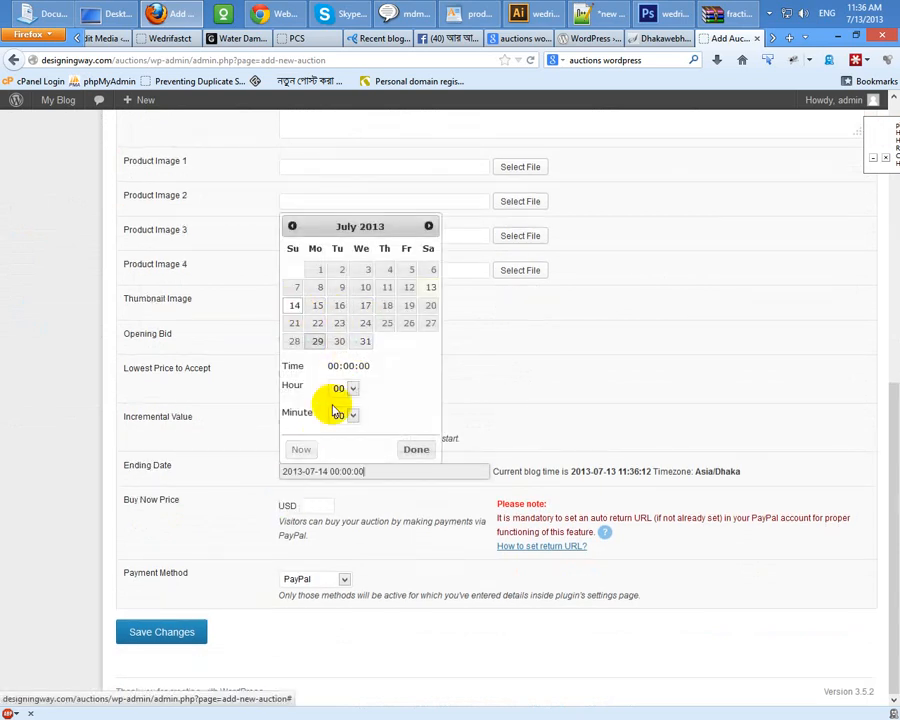
click(431, 288)
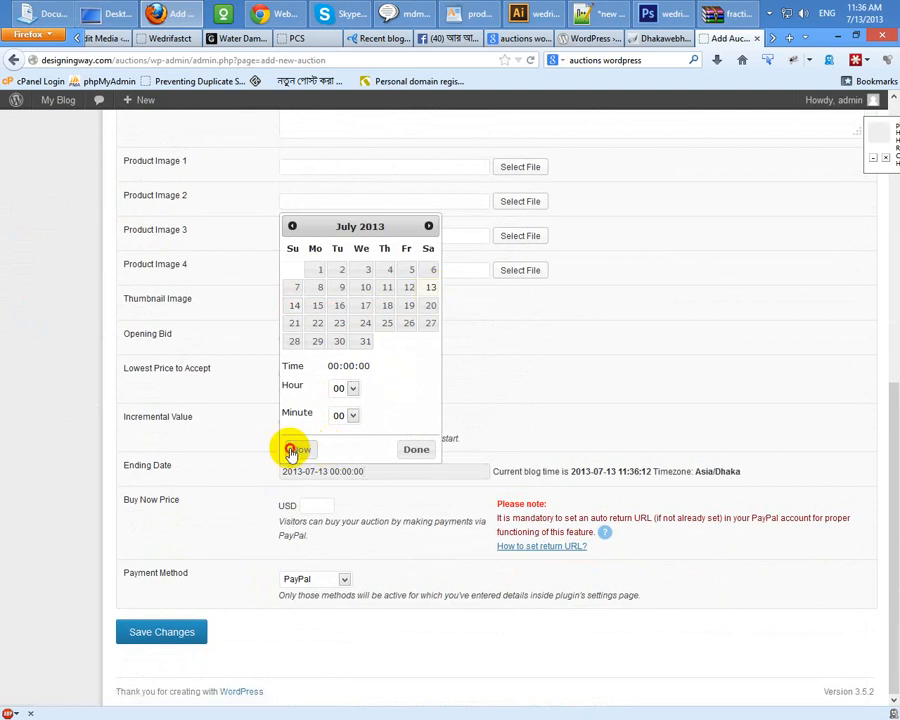
click(300, 449)
click(414, 449)
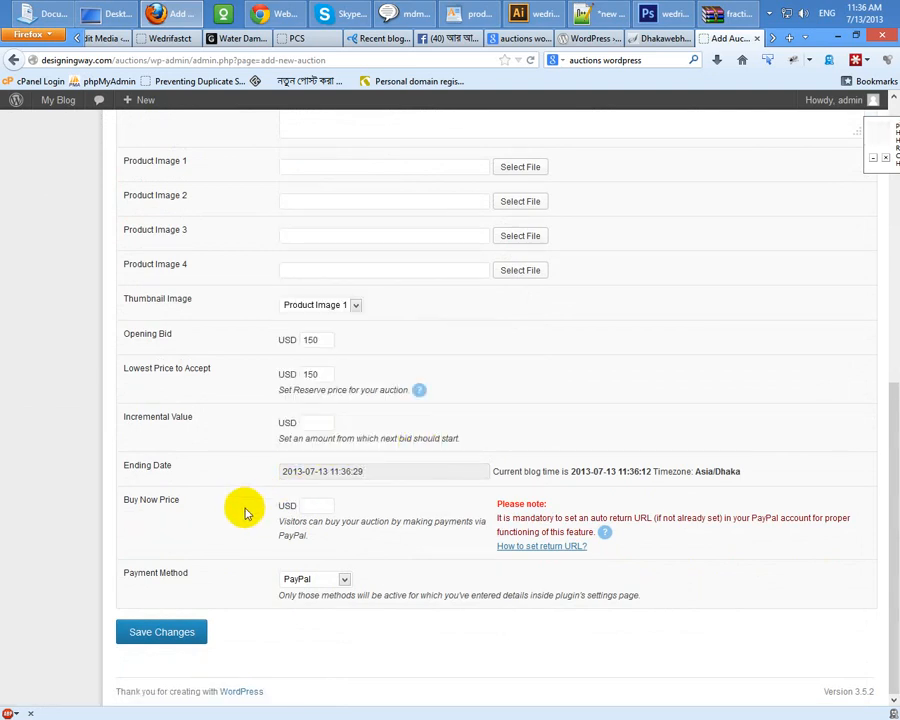
click(178, 636)
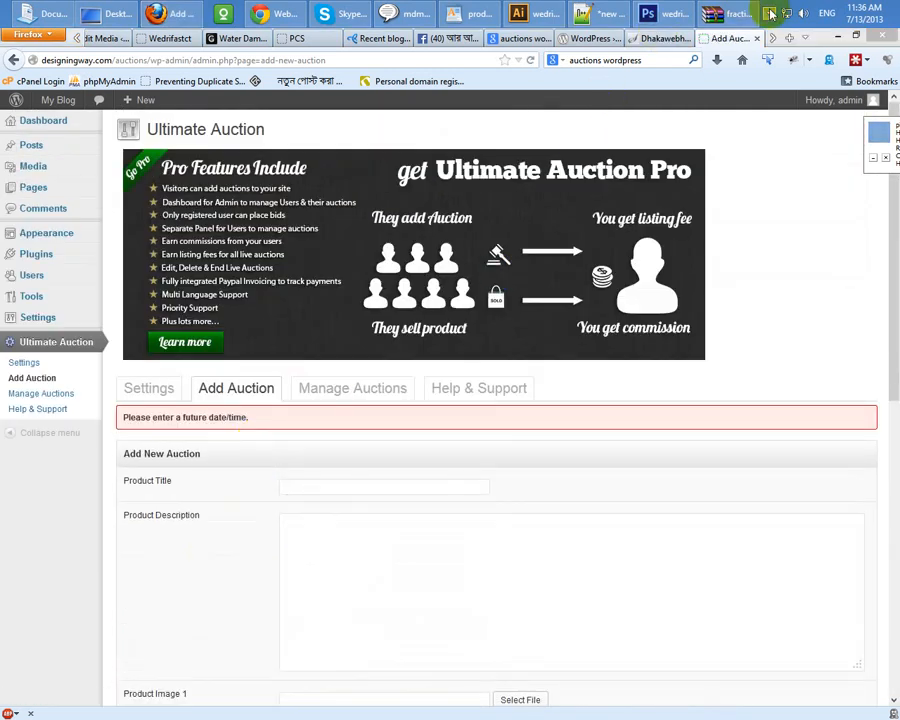
click(770, 13)
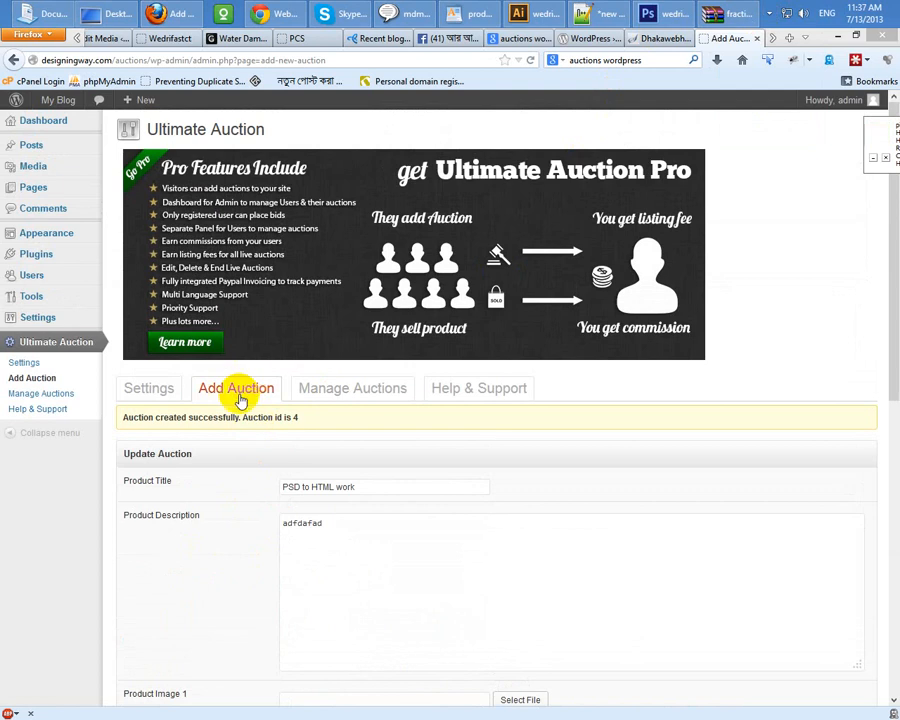
click(593, 38)
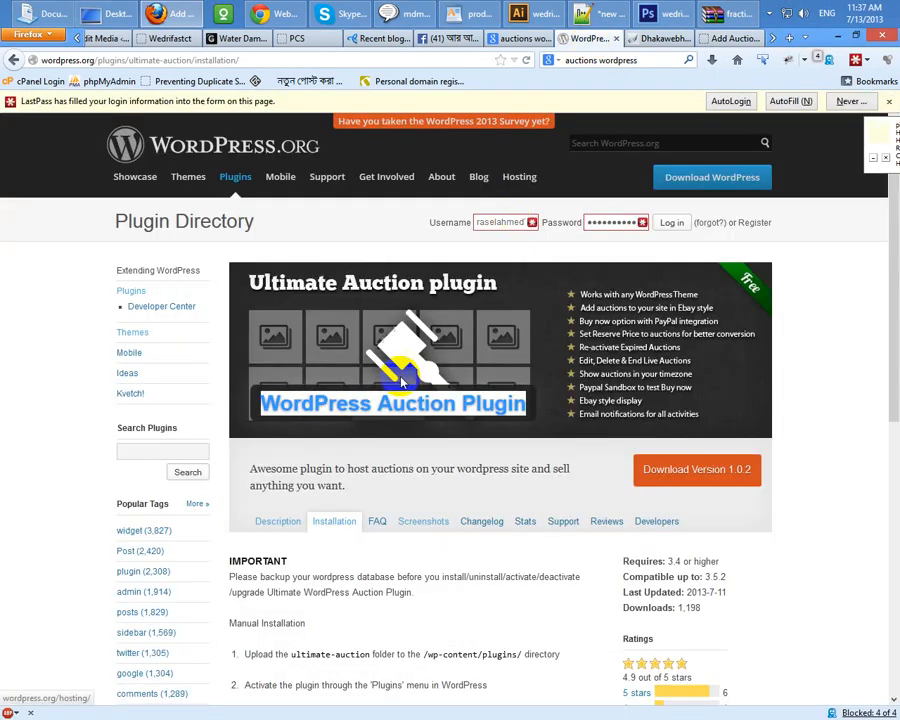
Step: Select the [wdm_auction_listing] shortcode from Installation step 6 and return to the admin
scroll(337, 526, down, 4)
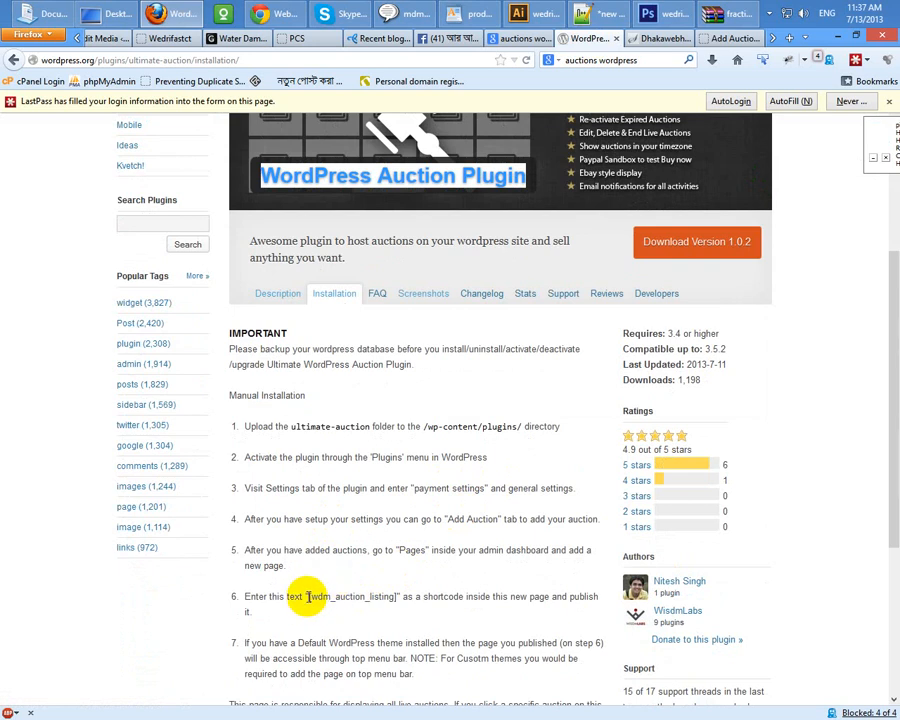
drag(307, 596, 368, 597)
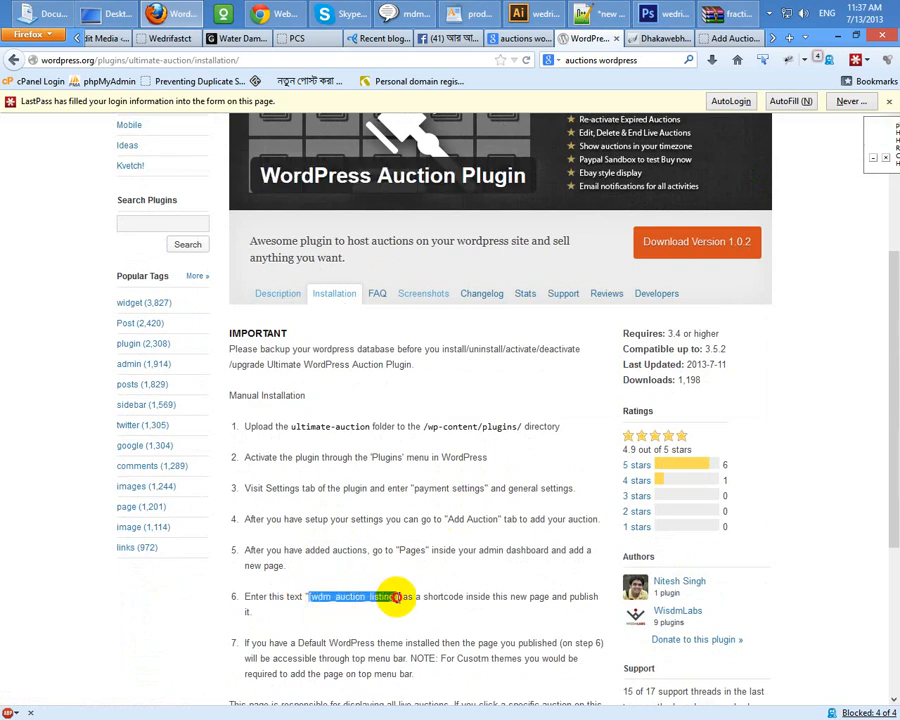
click(735, 39)
Step: Publish a page titled 'Products' containing the [wdm_auction_listing] shortcode and view it in a new tab
mouse_move(34, 186)
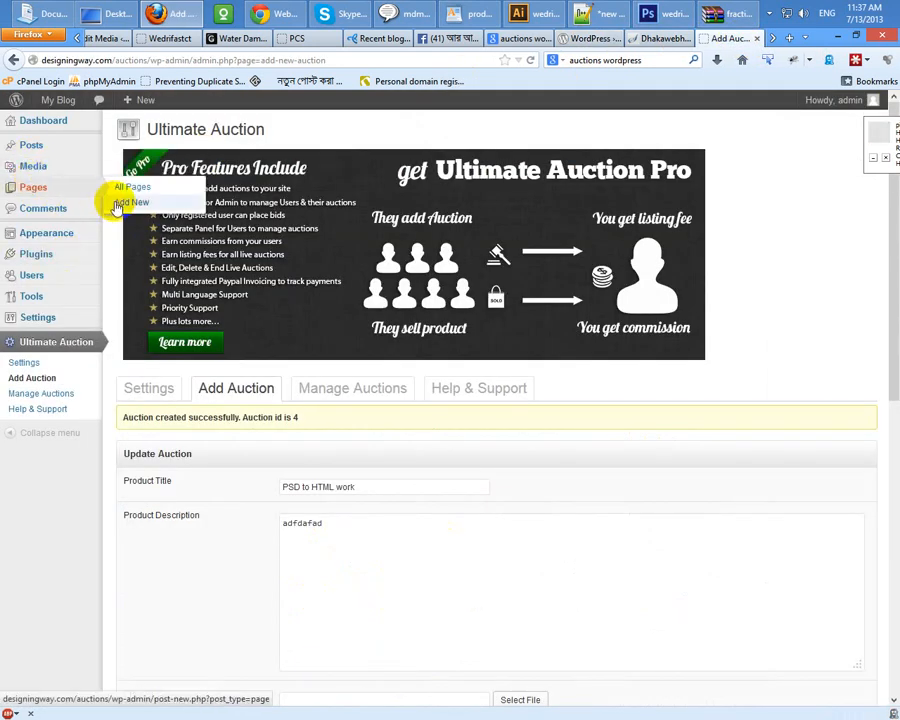
click(120, 204)
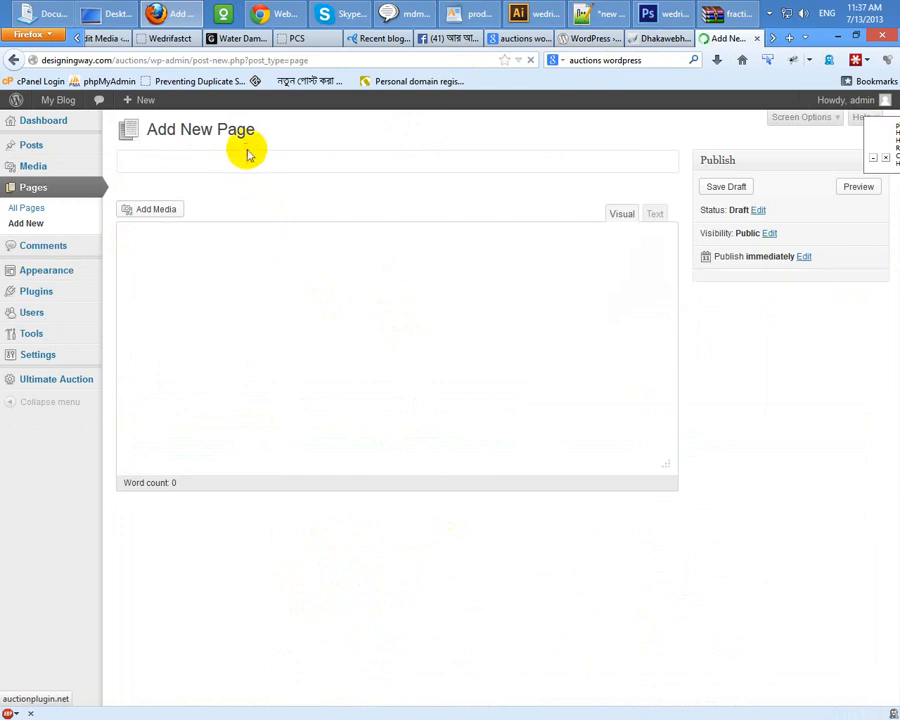
click(238, 162)
text(Pro)
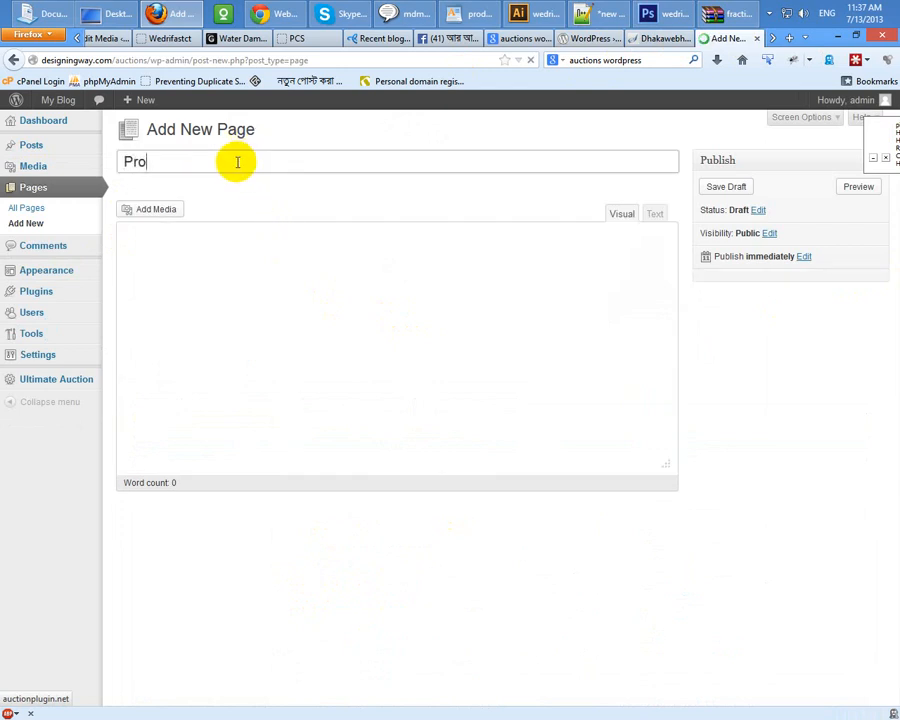
text(ducts)
click(291, 331)
text([wdm_auction_listing])
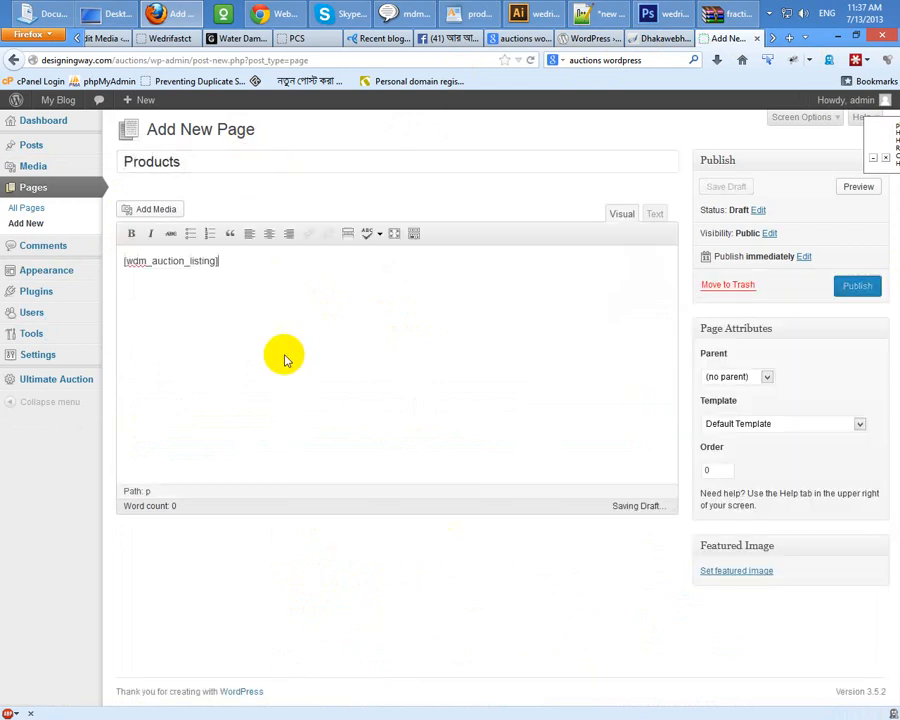
click(870, 287)
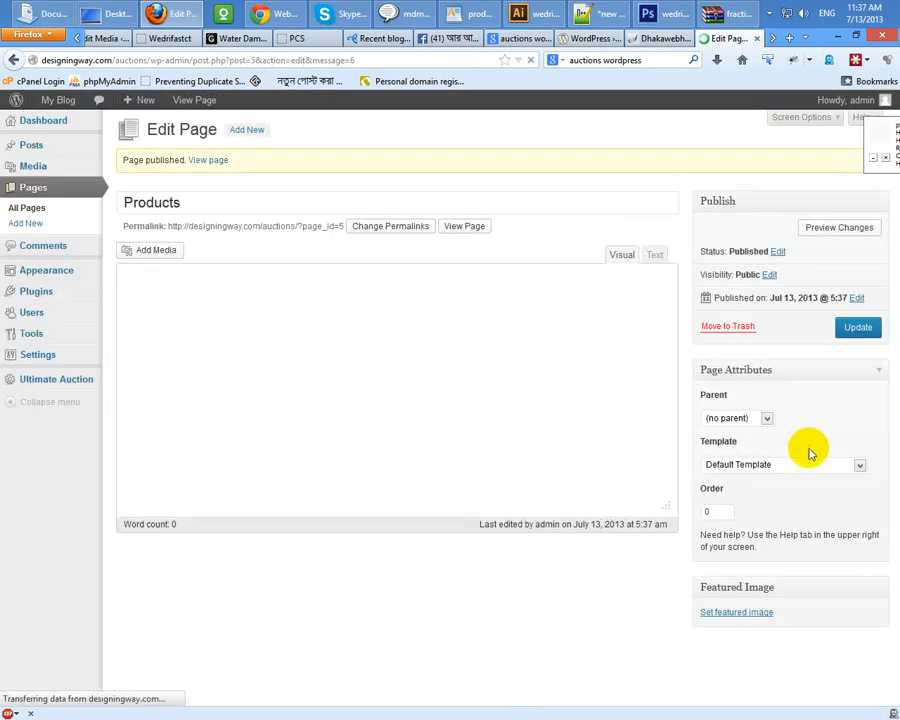
middle_click(464, 226)
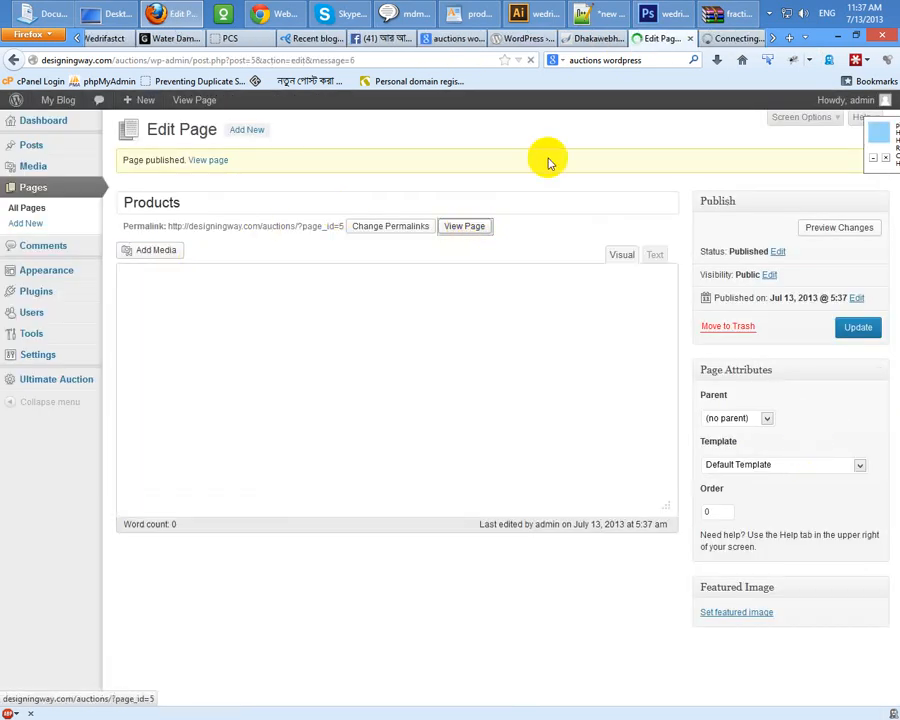
click(716, 38)
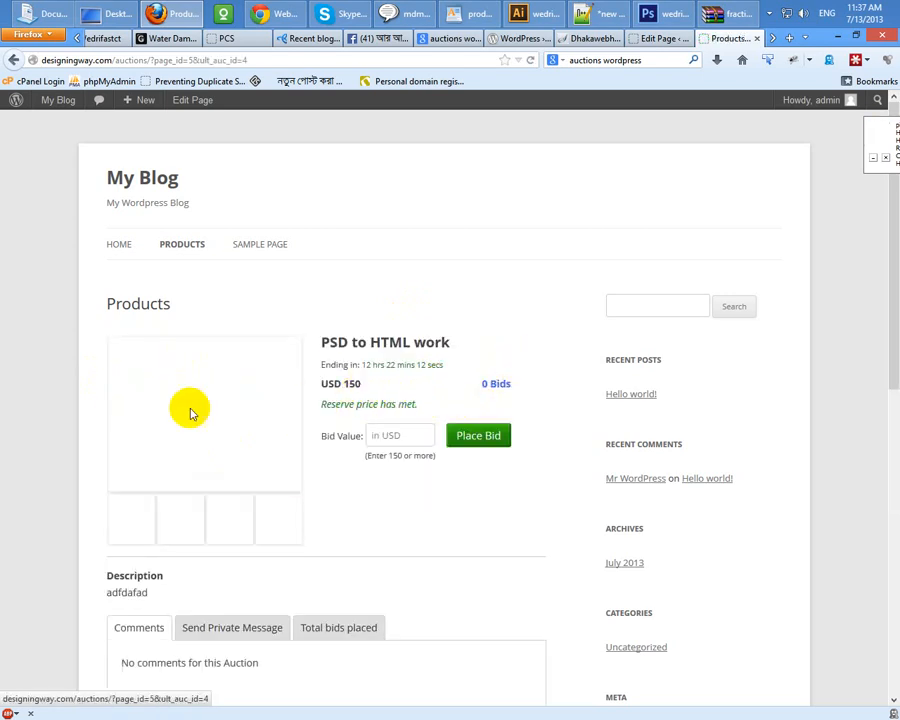
Step: Bid USD 160 on the PSD to HTML work auction and dismiss the confirmation
scroll(120, 414, down, 5)
scroll(124, 436, up, 5)
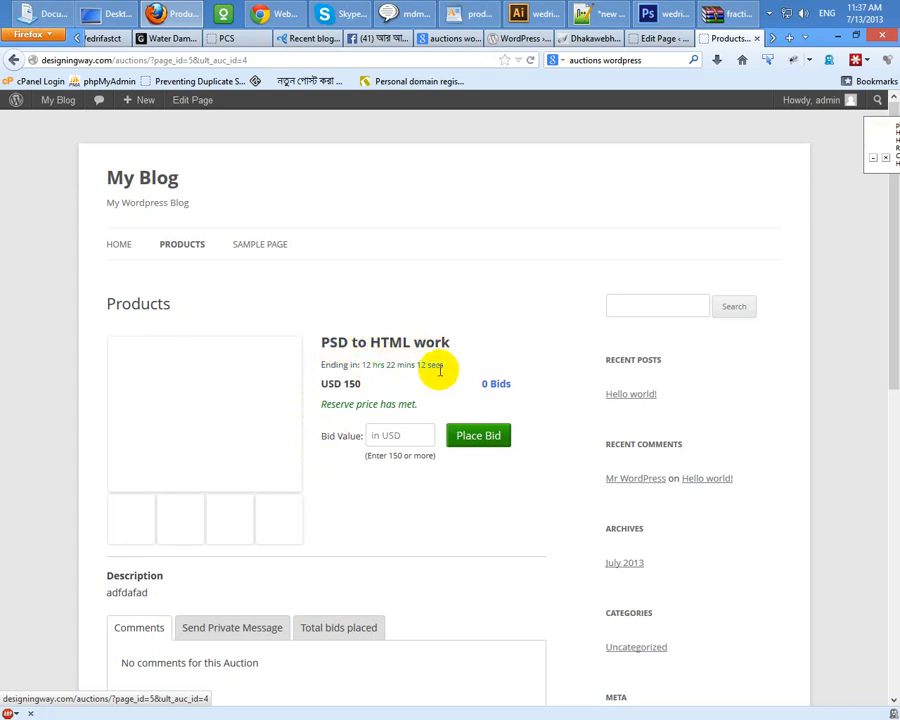
drag(447, 369, 375, 403)
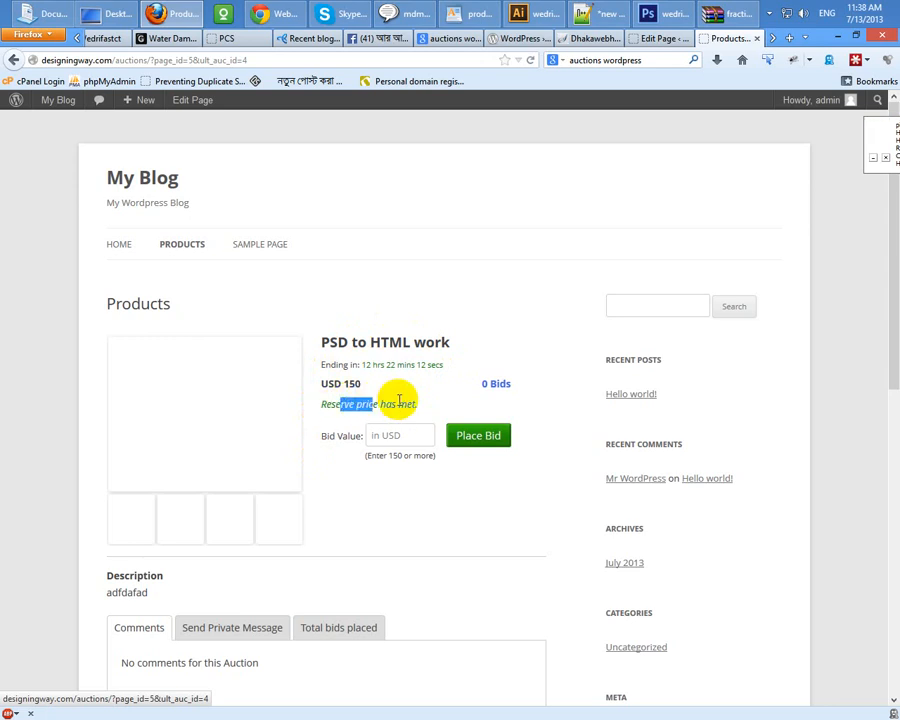
click(377, 402)
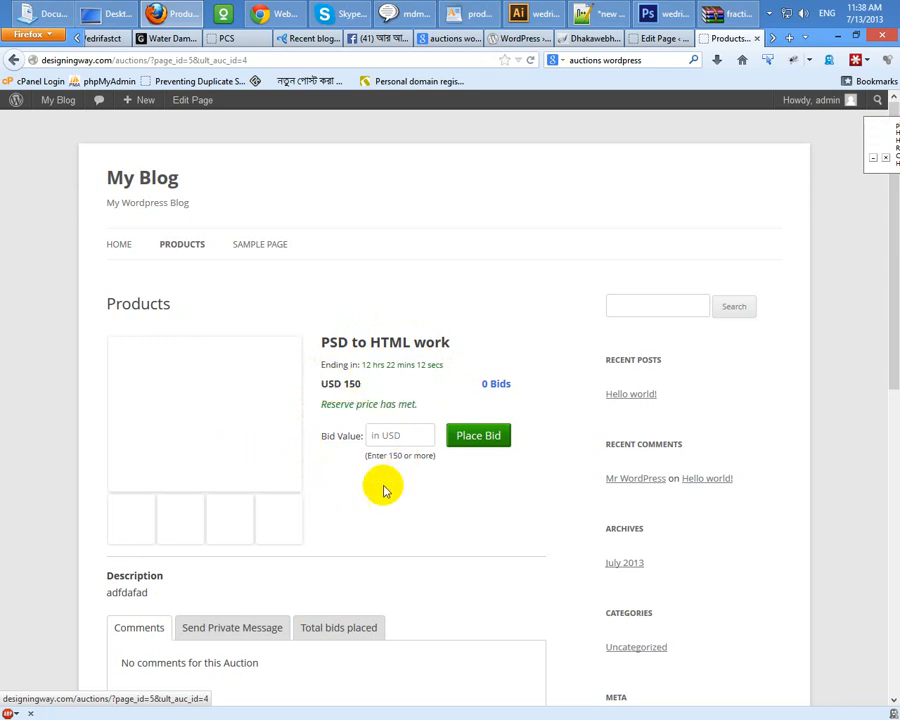
click(396, 431)
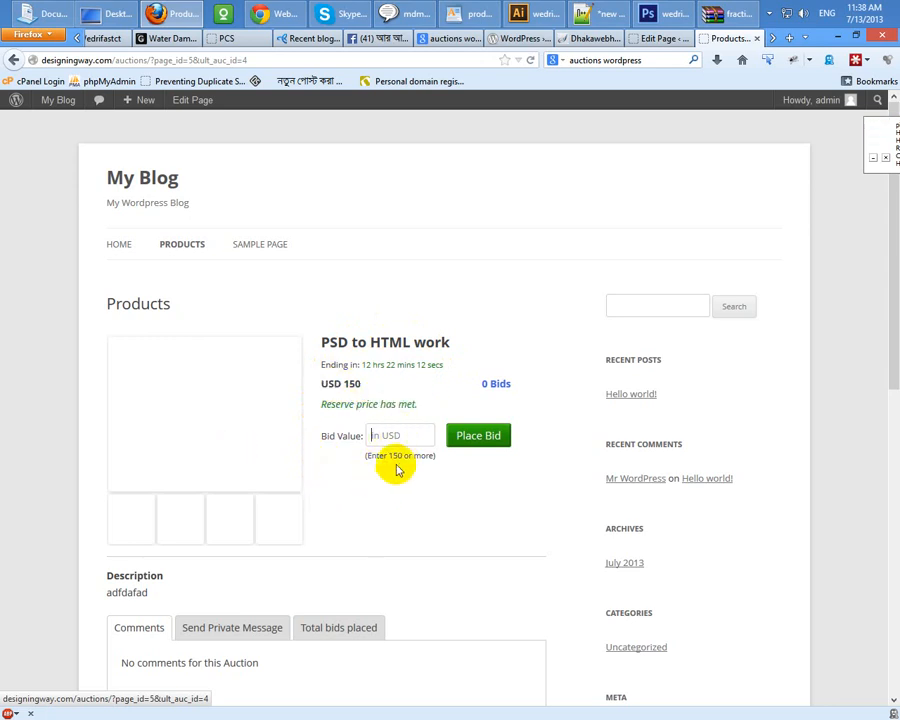
click(397, 435)
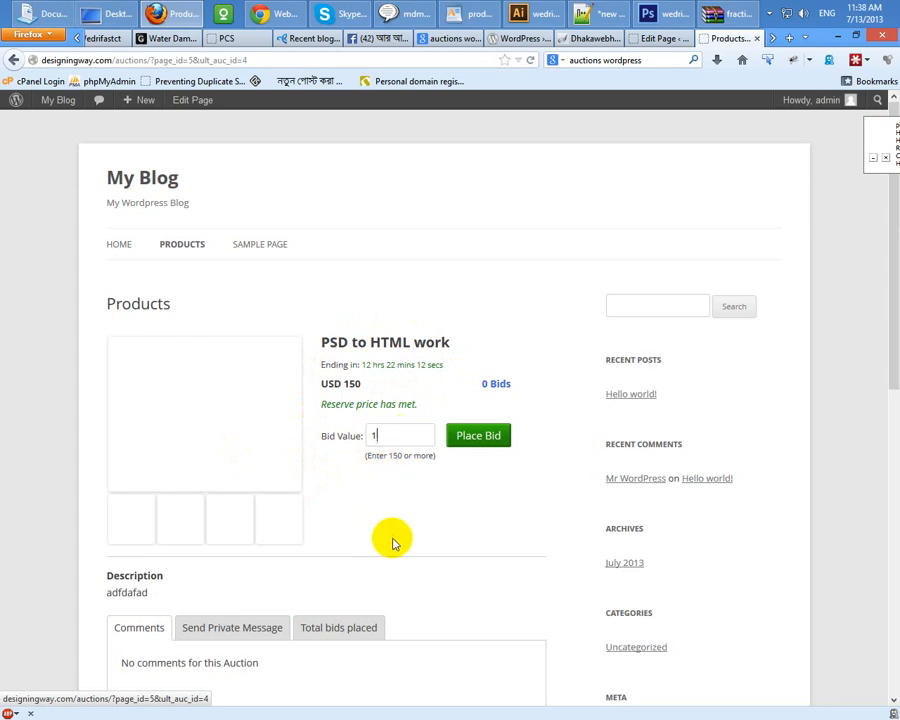
click(484, 434)
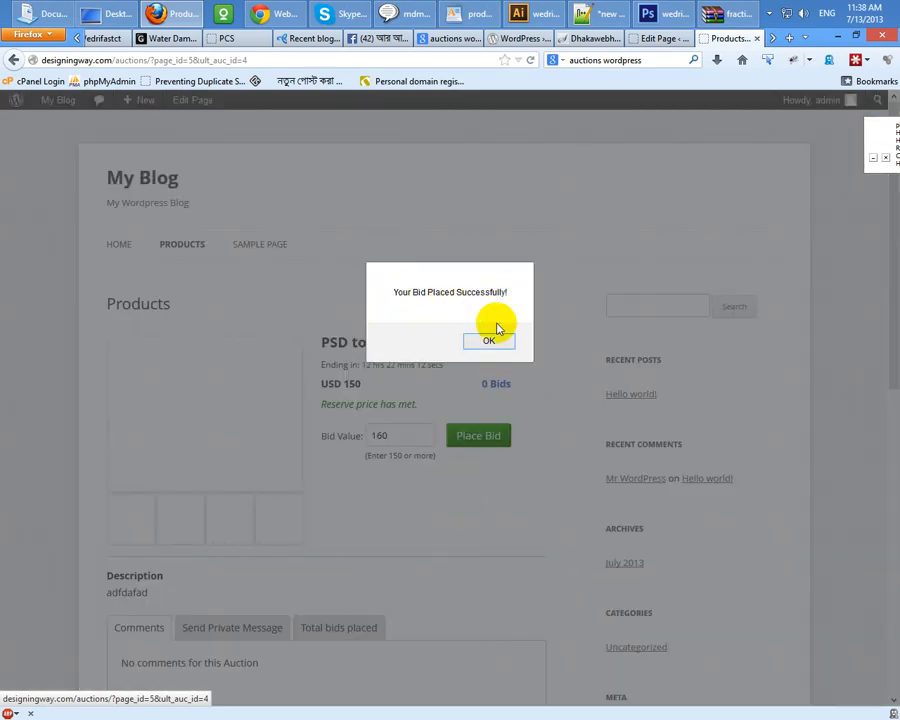
click(491, 343)
Step: Verify the USD 160 bid in the bids-placed list, then switch to Send Private Message
scroll(450, 500, down, 5)
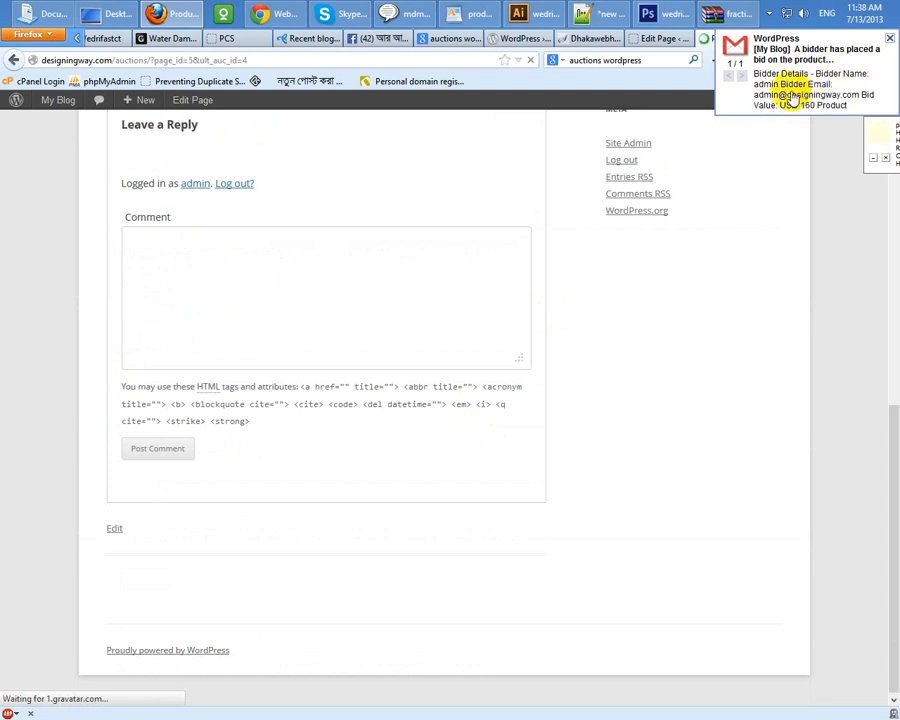
scroll(404, 456, up, 5)
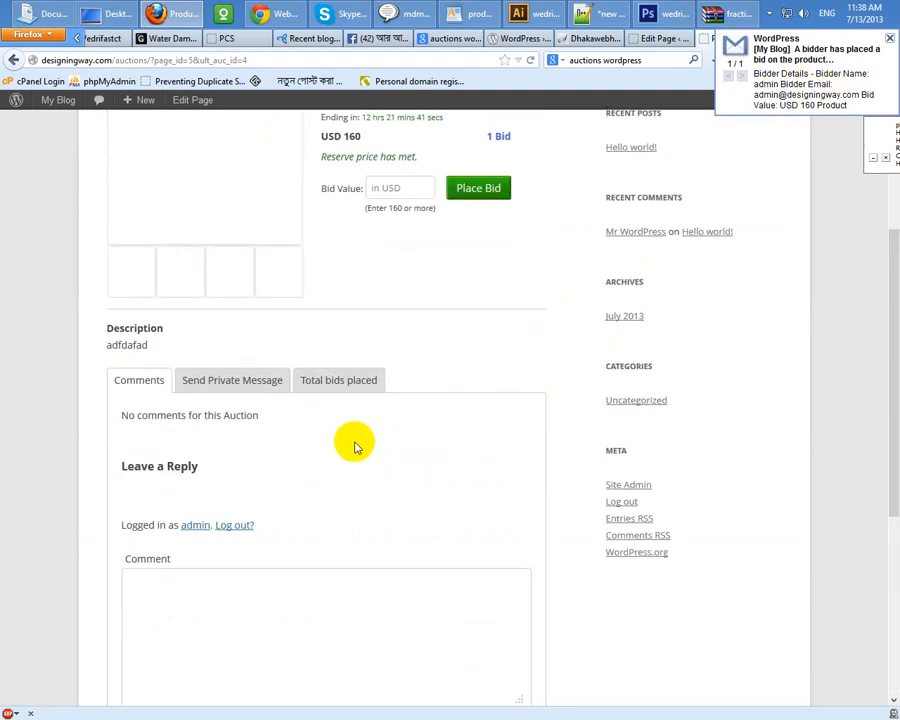
click(339, 389)
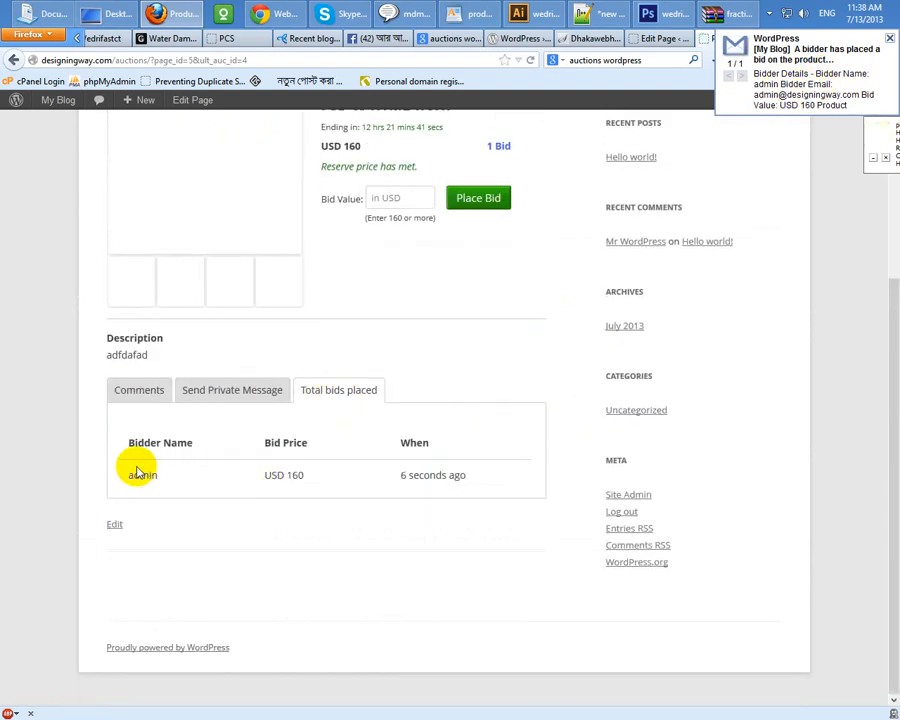
drag(315, 476, 241, 474)
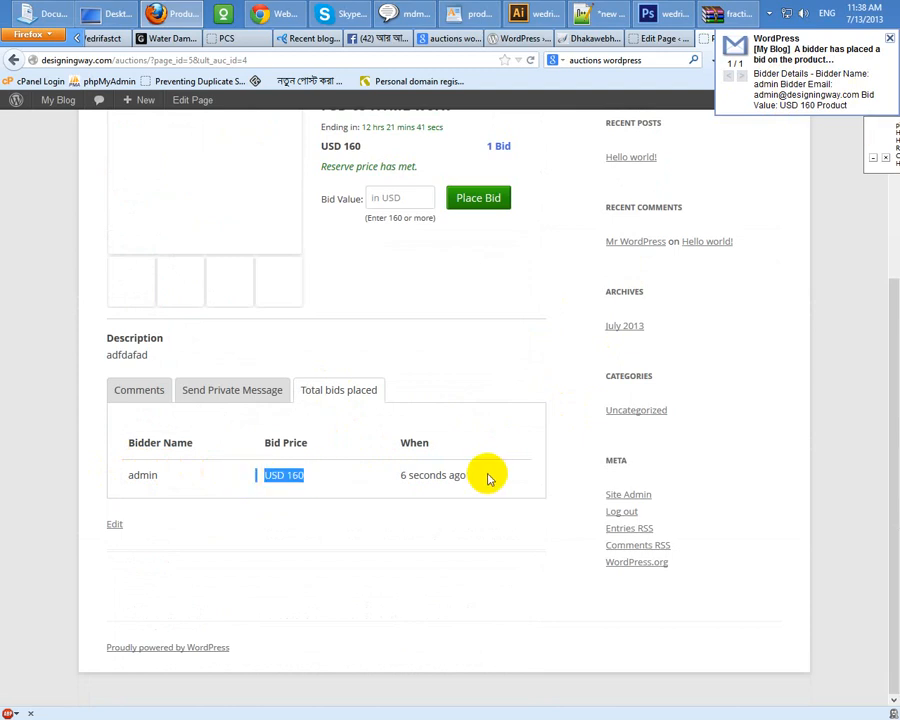
click(304, 444)
click(228, 392)
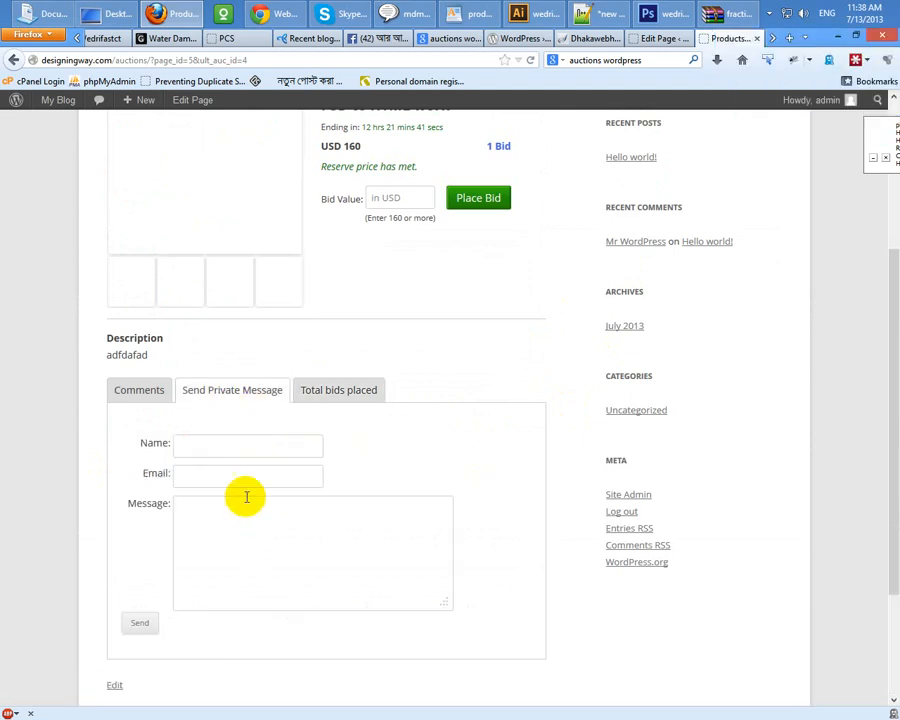
Step: Fill in name, email and a test message, and send the private message
click(215, 452)
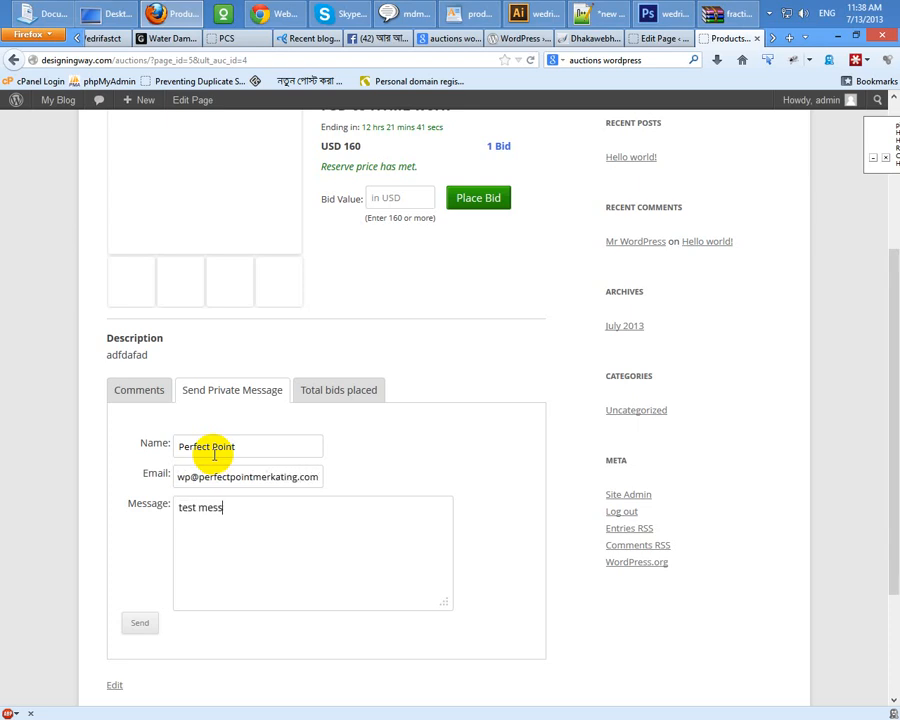
click(139, 624)
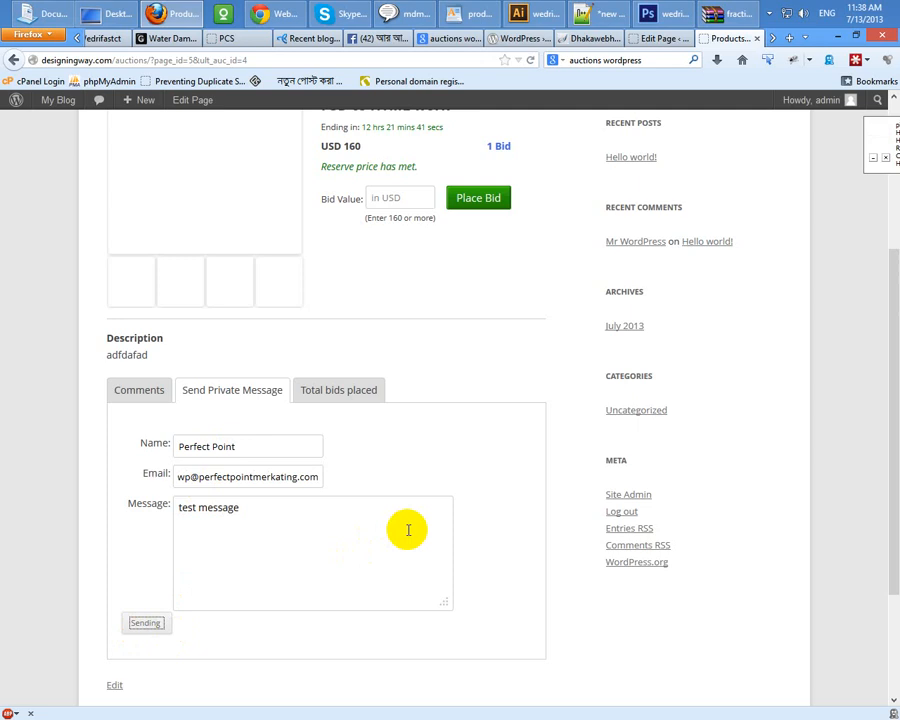
scroll(486, 547, up, 3)
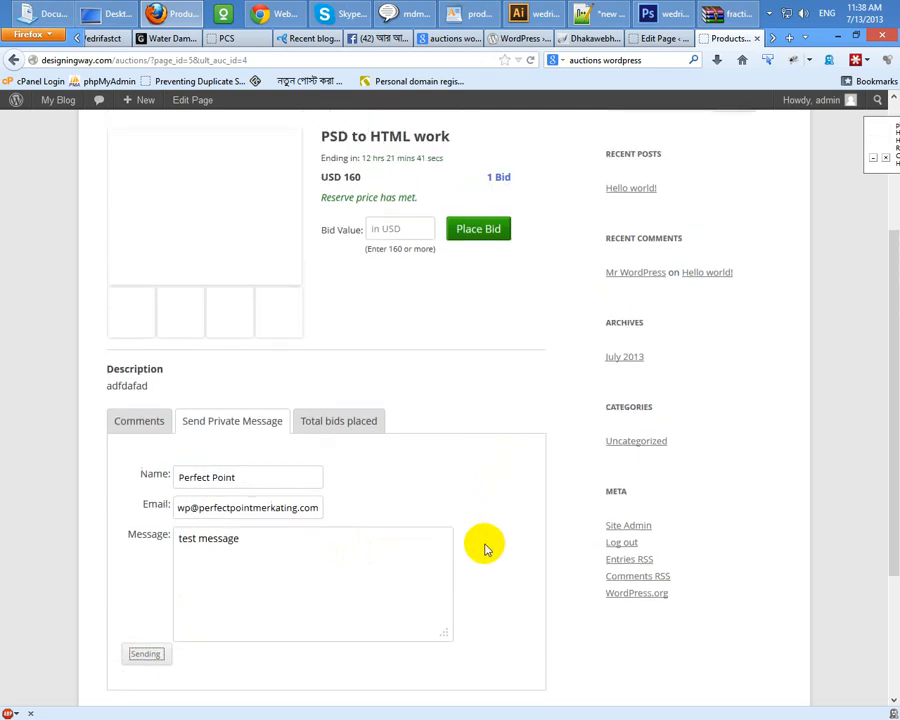
scroll(486, 549, down, 3)
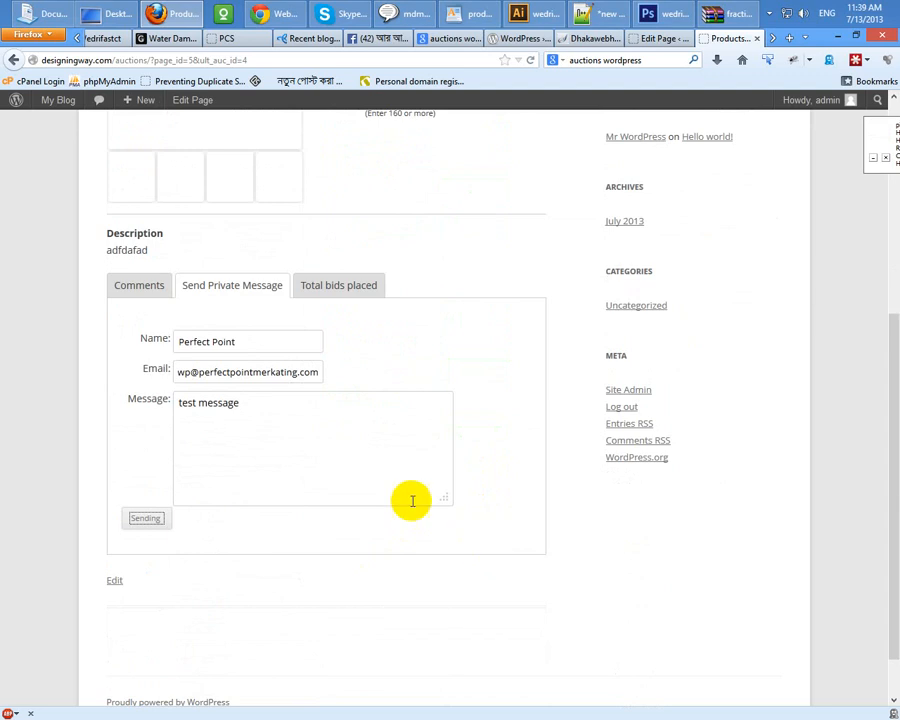
scroll(382, 472, up, 3)
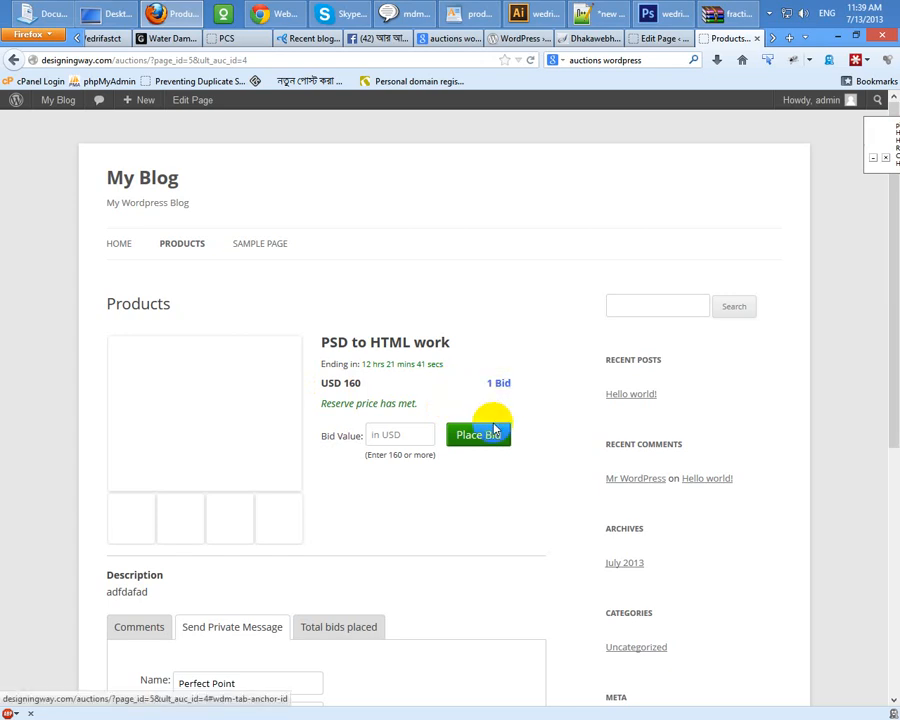
scroll(474, 534, down, 2)
scroll(470, 530, down, 3)
scroll(470, 530, up, 4)
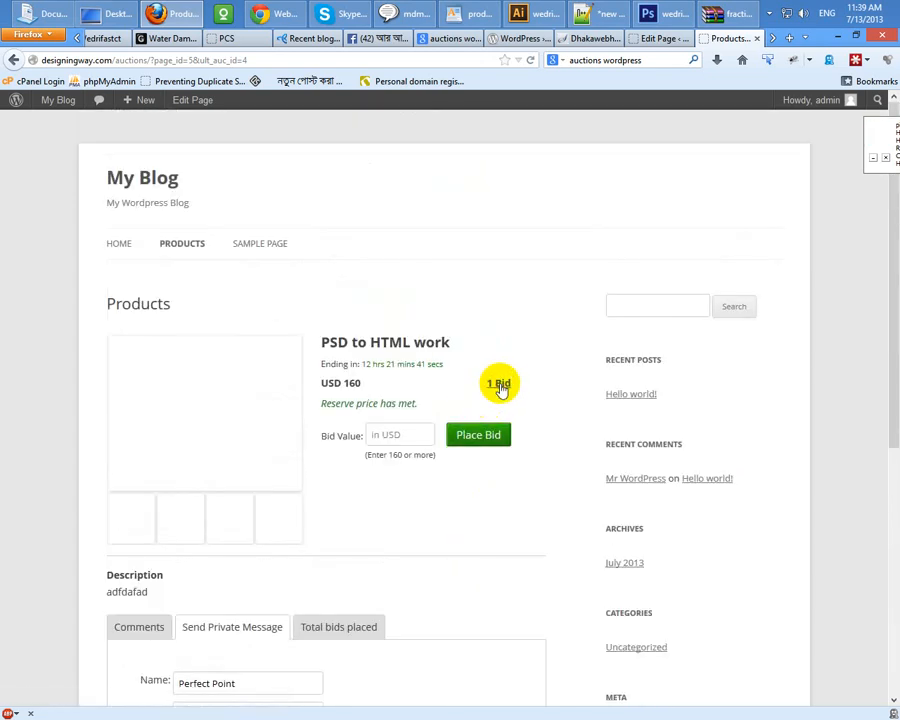
Step: View the bids placed, glance at the installation instructions tab, and return to the product
click(499, 388)
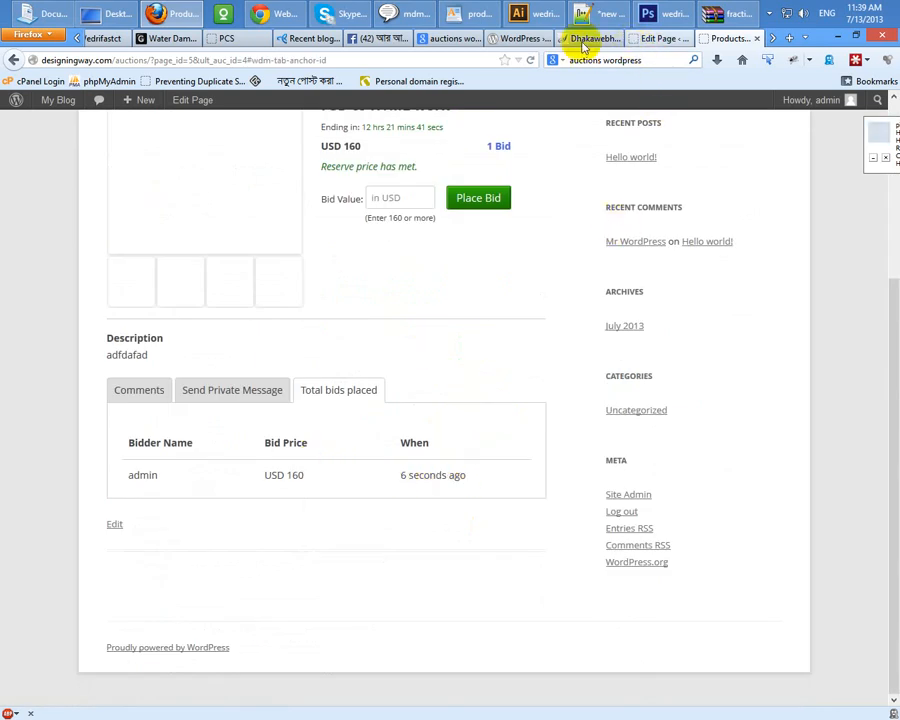
click(522, 38)
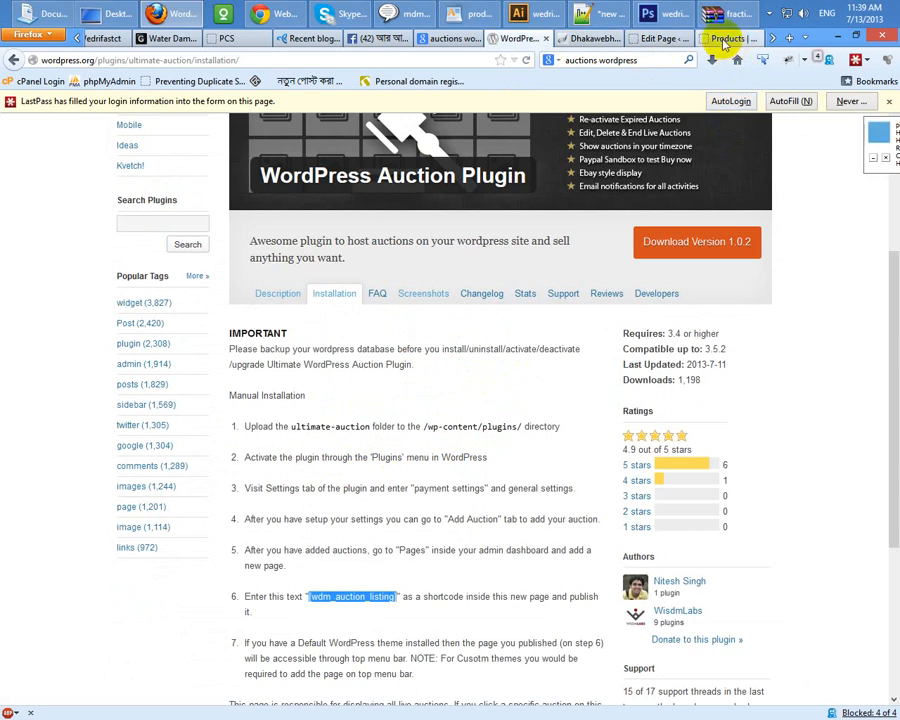
click(717, 40)
scroll(357, 525, up, 3)
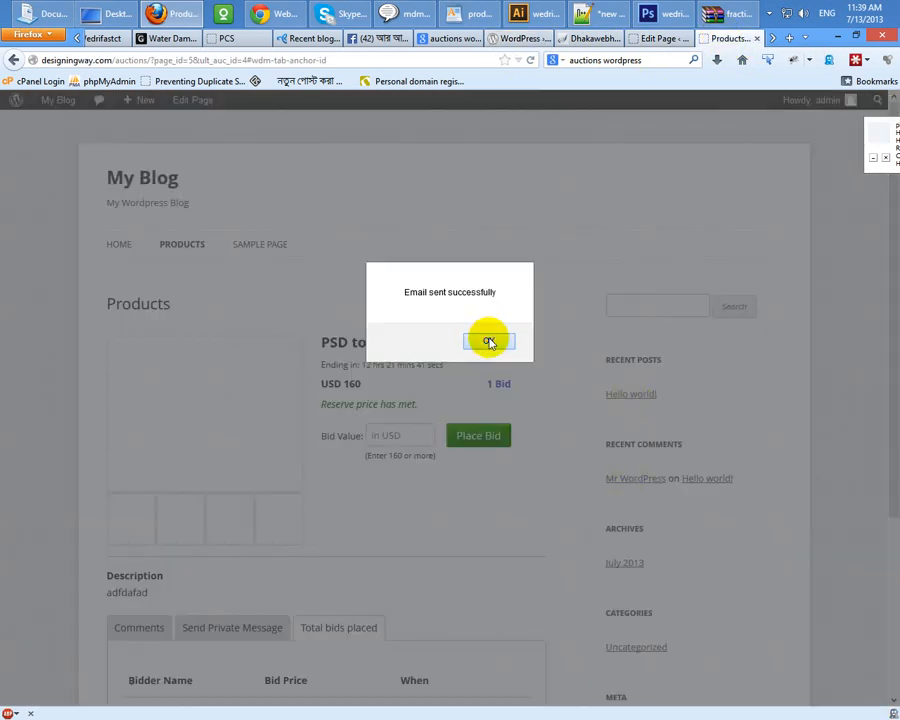
Step: Dismiss the 'Email sent successfully' dialog and reopen the Send Private Message form
click(489, 342)
scroll(314, 564, down, 3)
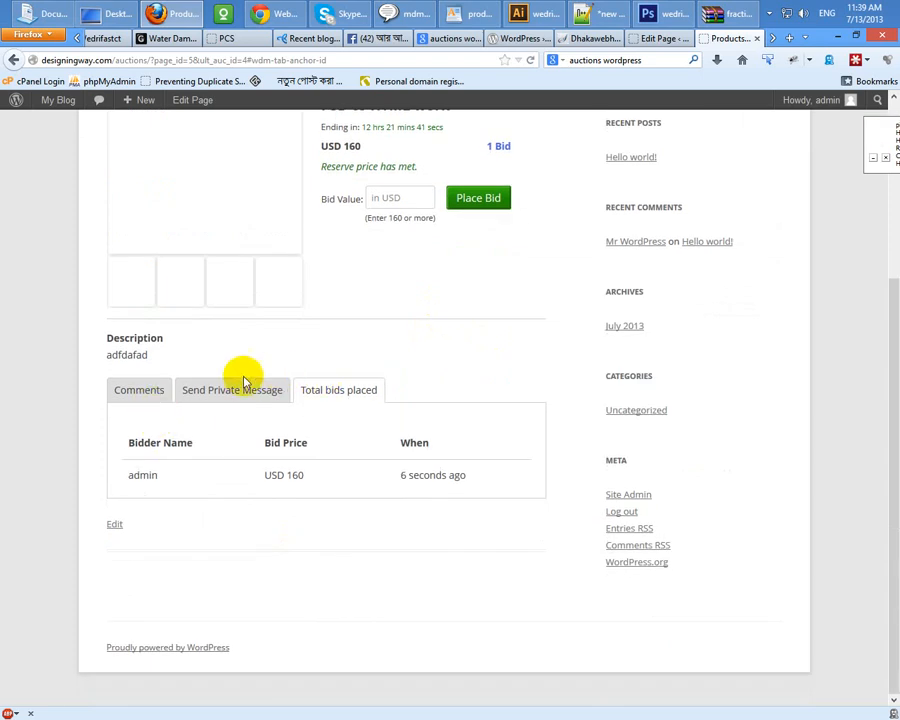
click(238, 388)
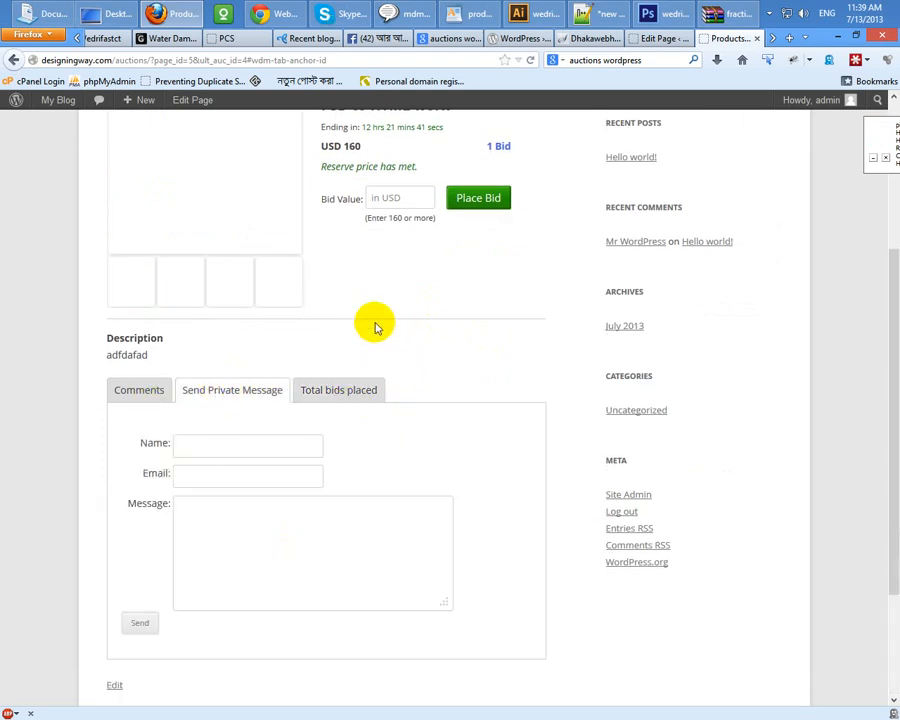
scroll(331, 397, up, 3)
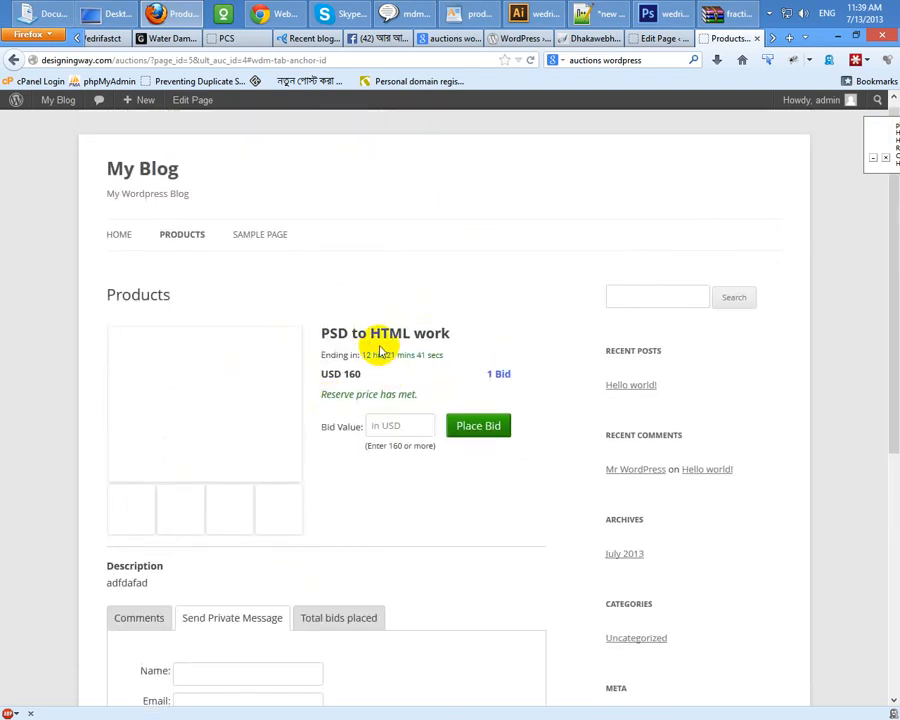
drag(359, 340, 482, 335)
click(415, 347)
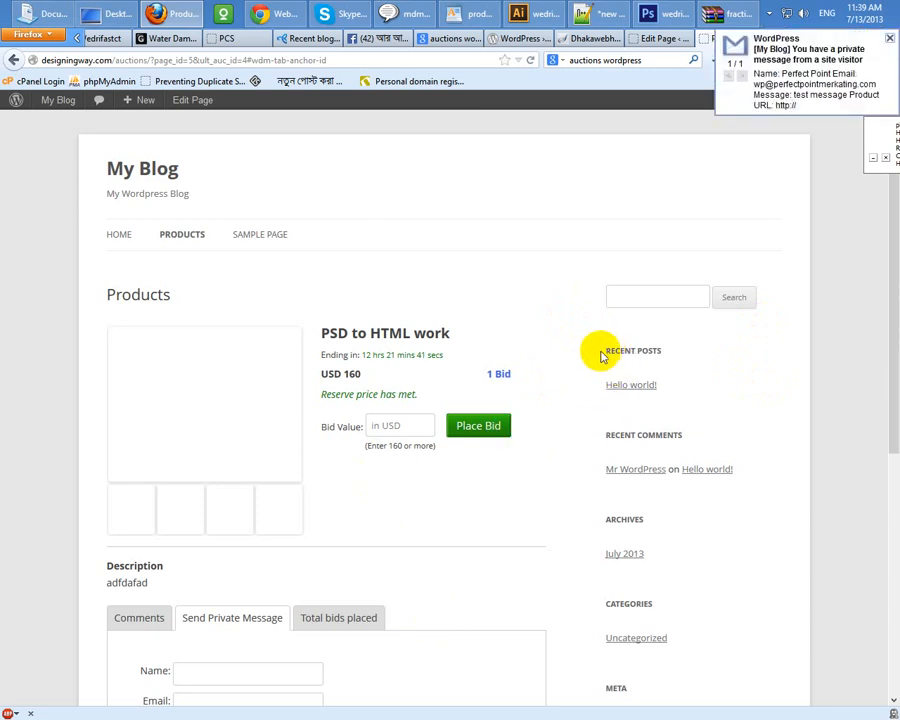
drag(620, 348, 686, 371)
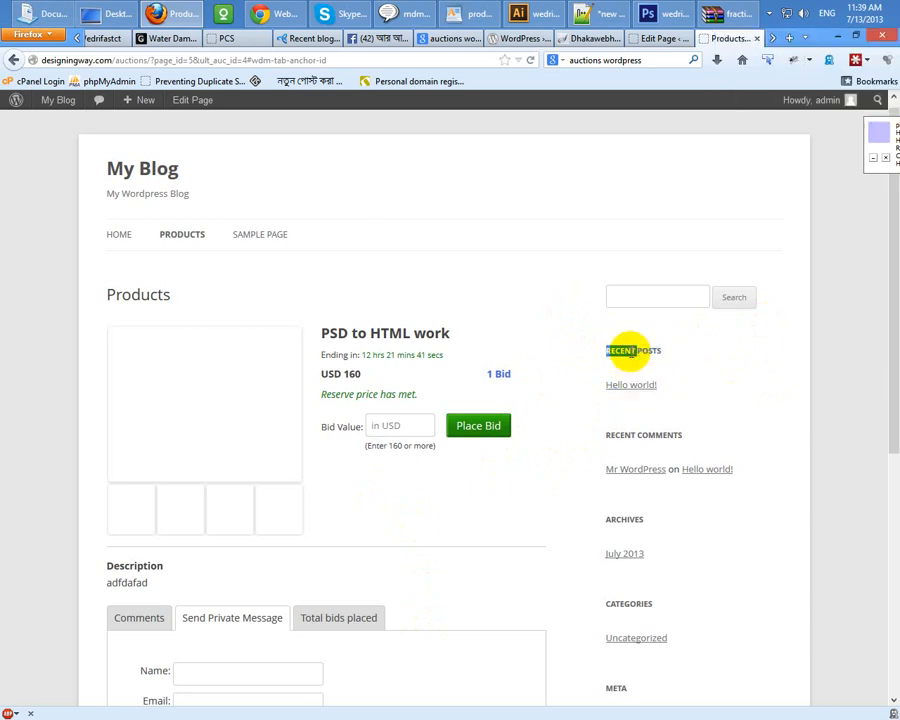
drag(681, 348, 601, 352)
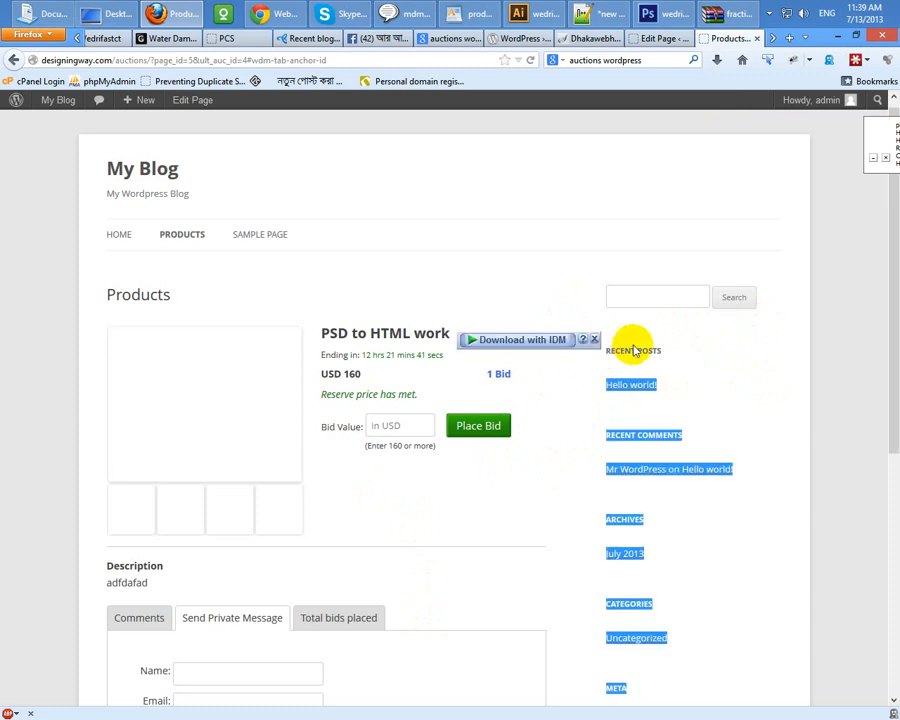
click(633, 349)
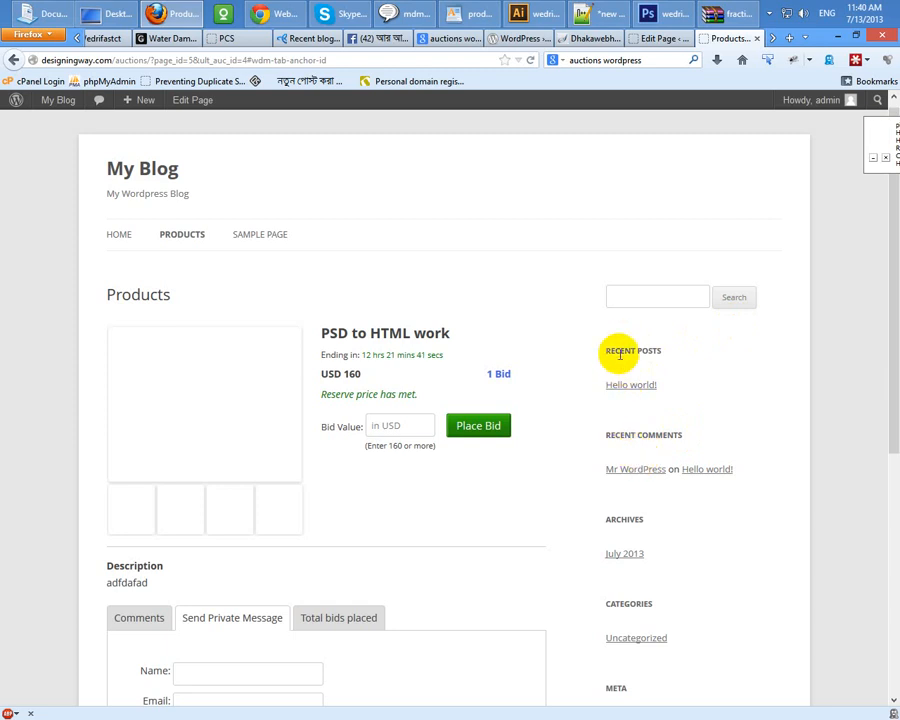
scroll(350, 440, down, 4)
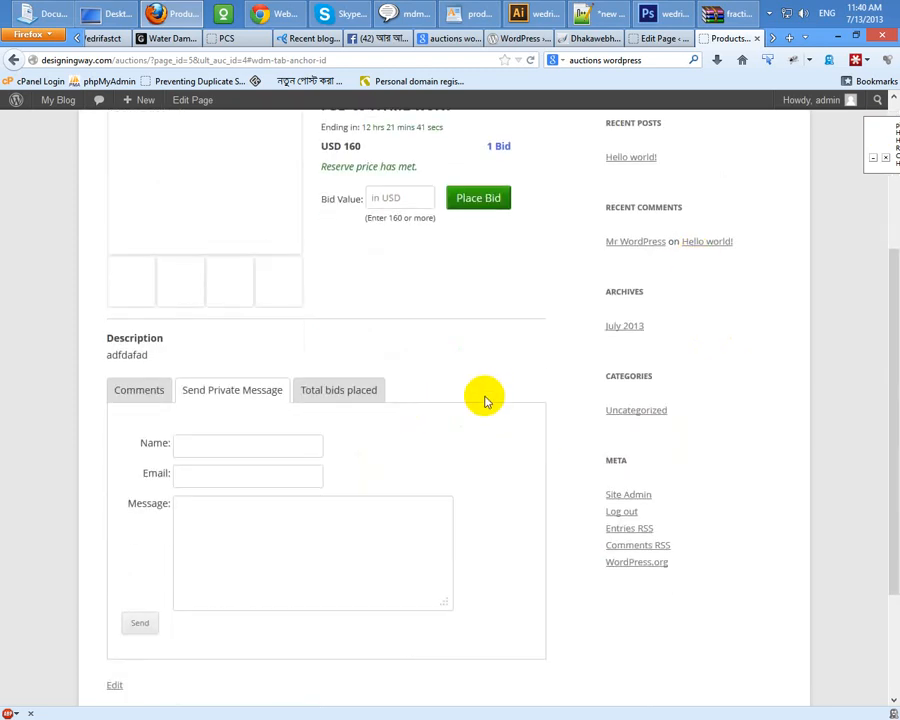
scroll(484, 400, up, 4)
Step: Open the add-auction form and look through its description, image and lowest-price fields
click(660, 38)
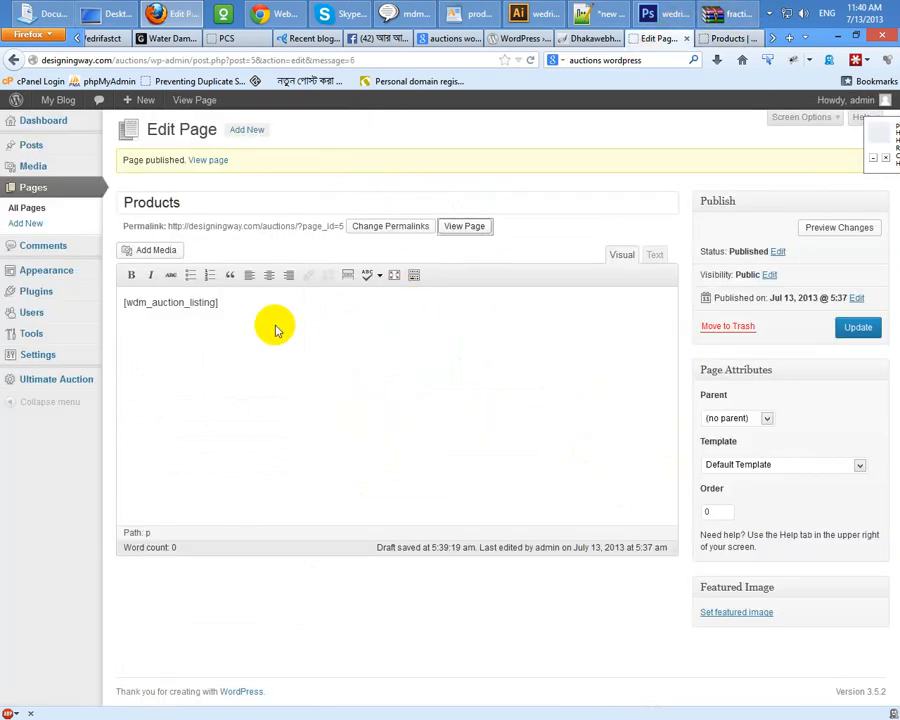
mouse_move(20, 378)
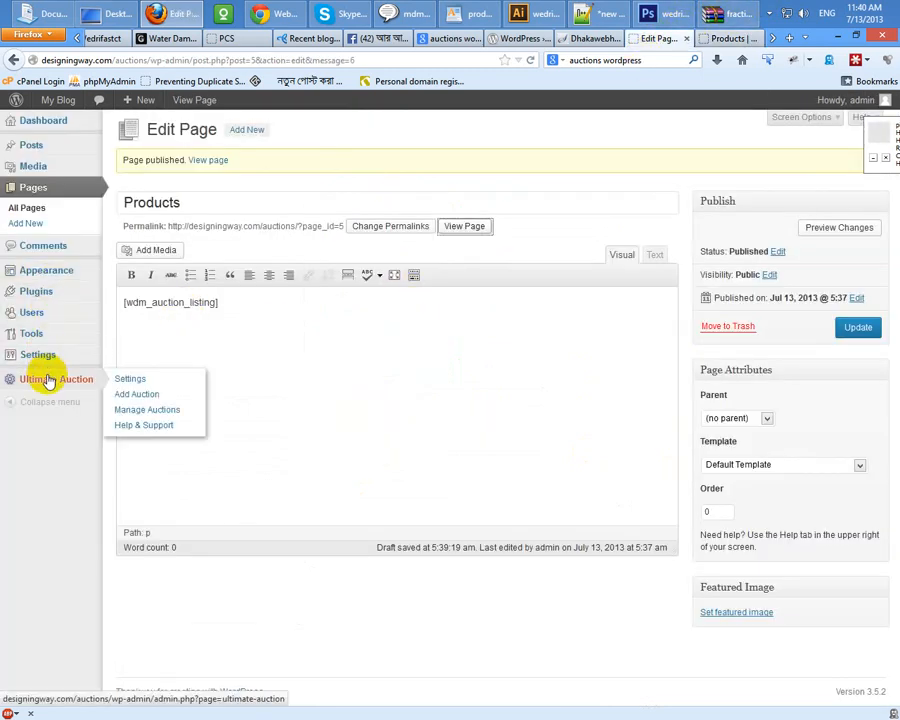
click(140, 395)
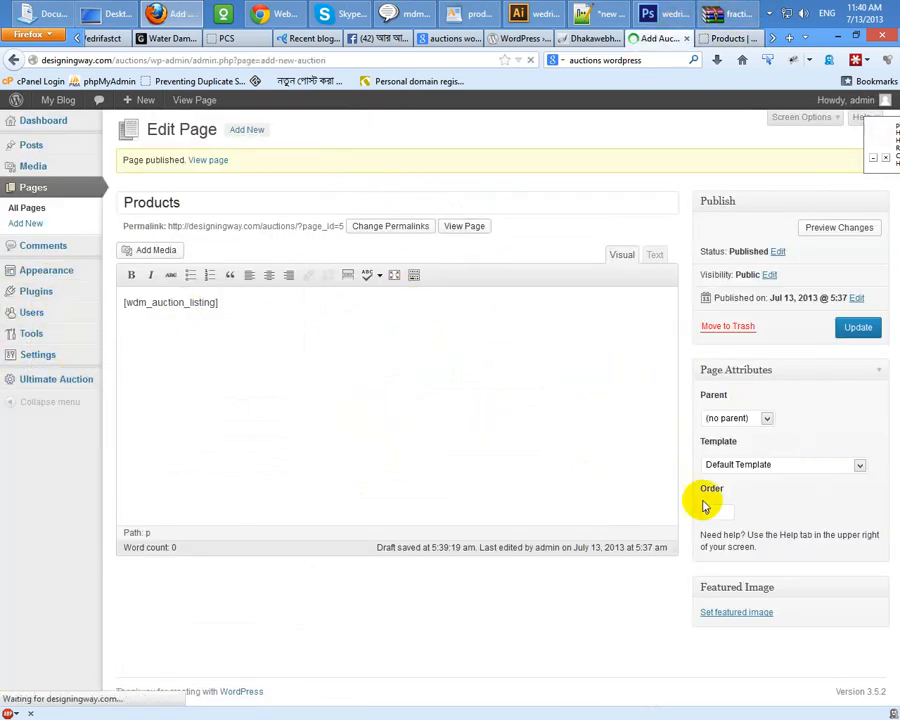
scroll(280, 388, down, 3)
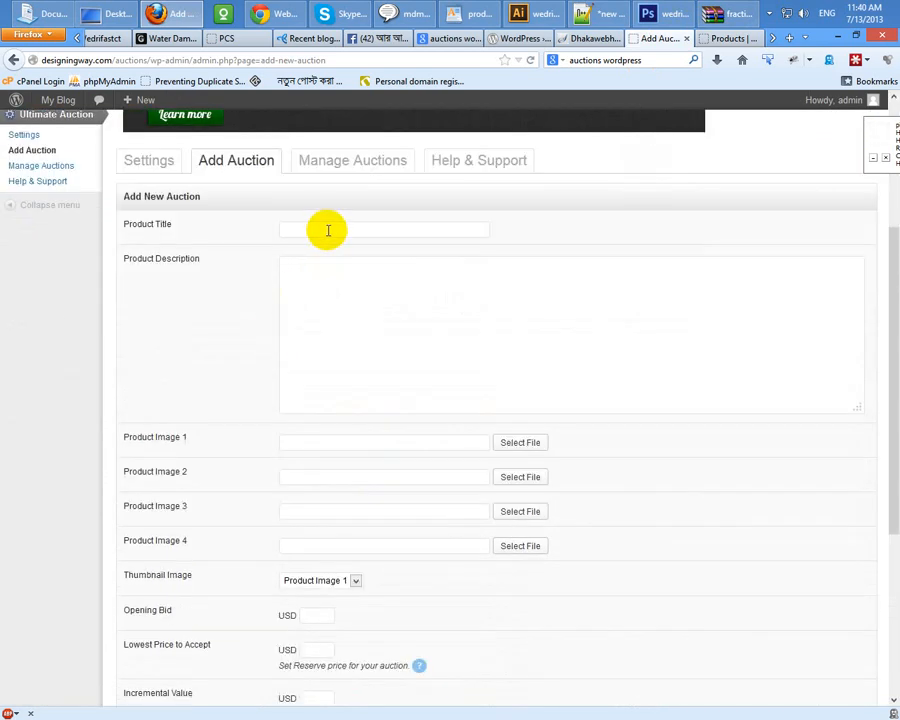
click(303, 291)
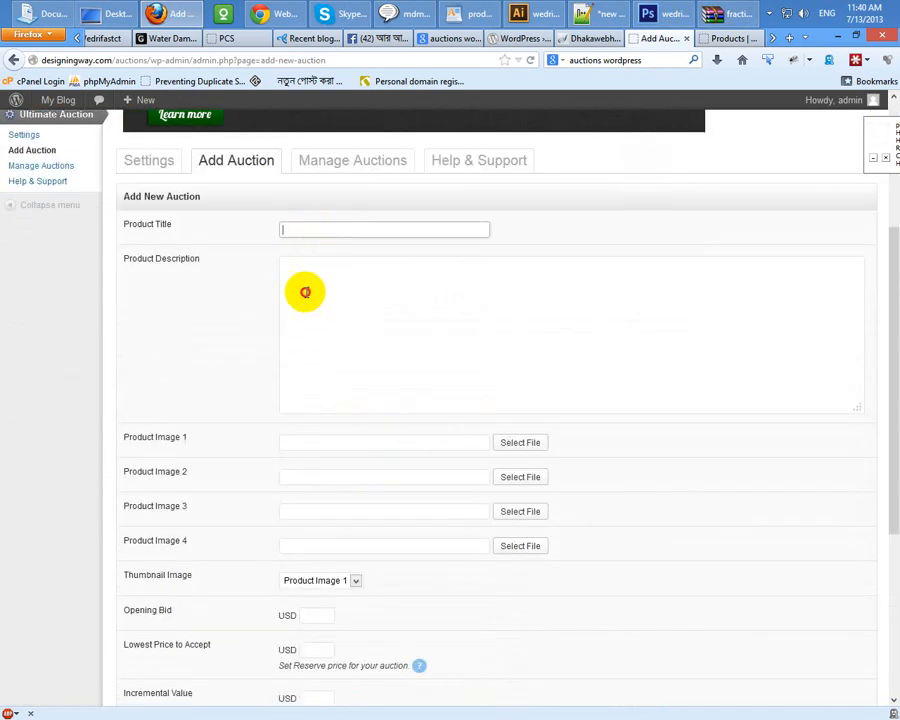
click(327, 451)
scroll(245, 468, down, 5)
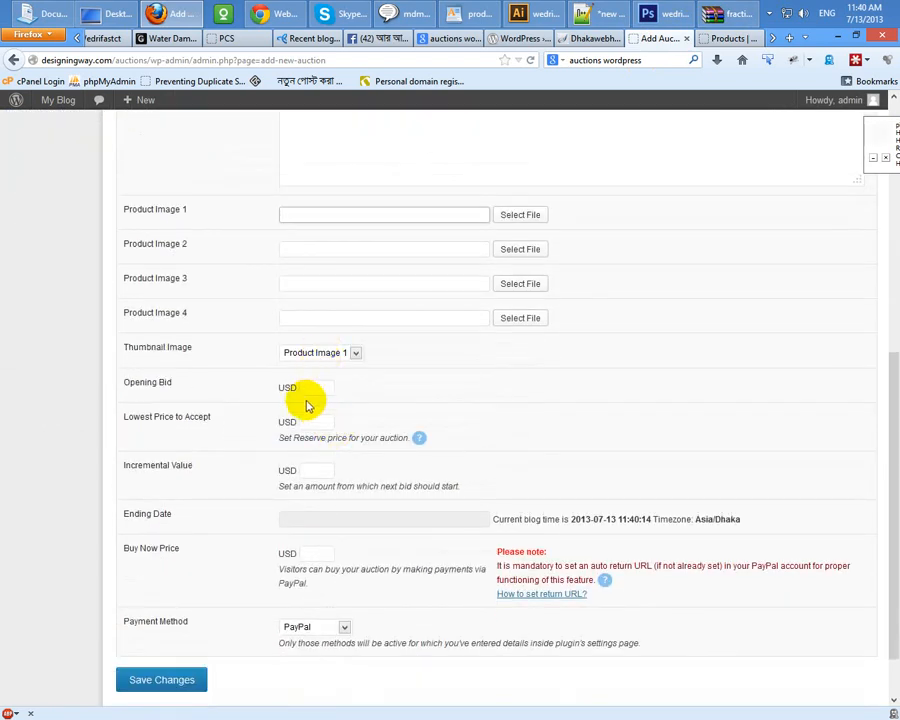
click(312, 421)
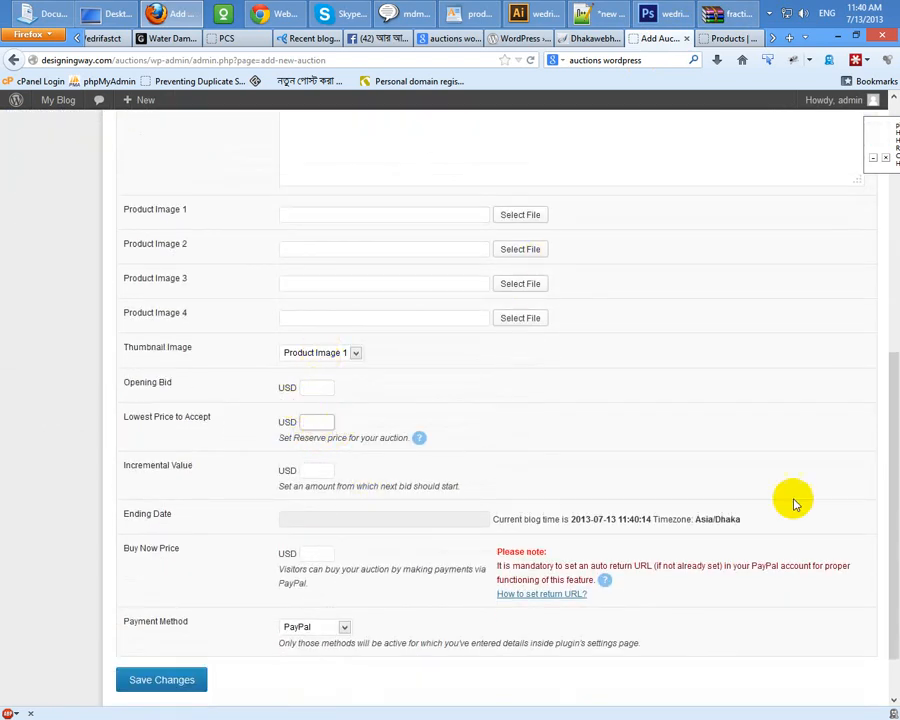
scroll(382, 462, up, 10)
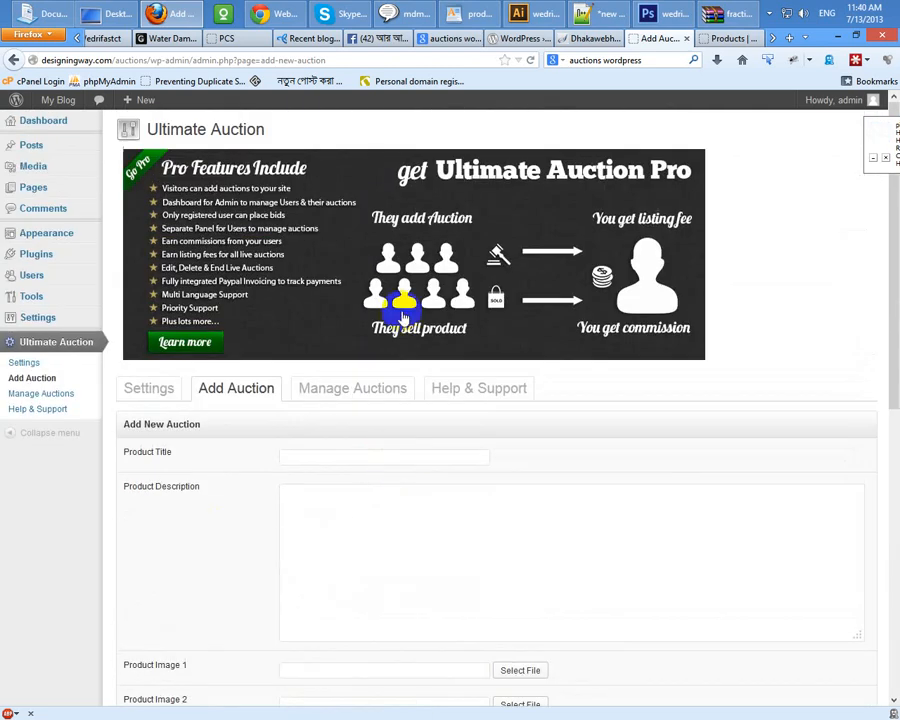
Step: Check the empty Expired Auctions list, then return to Live Auctions with PSD to HTML work
click(352, 397)
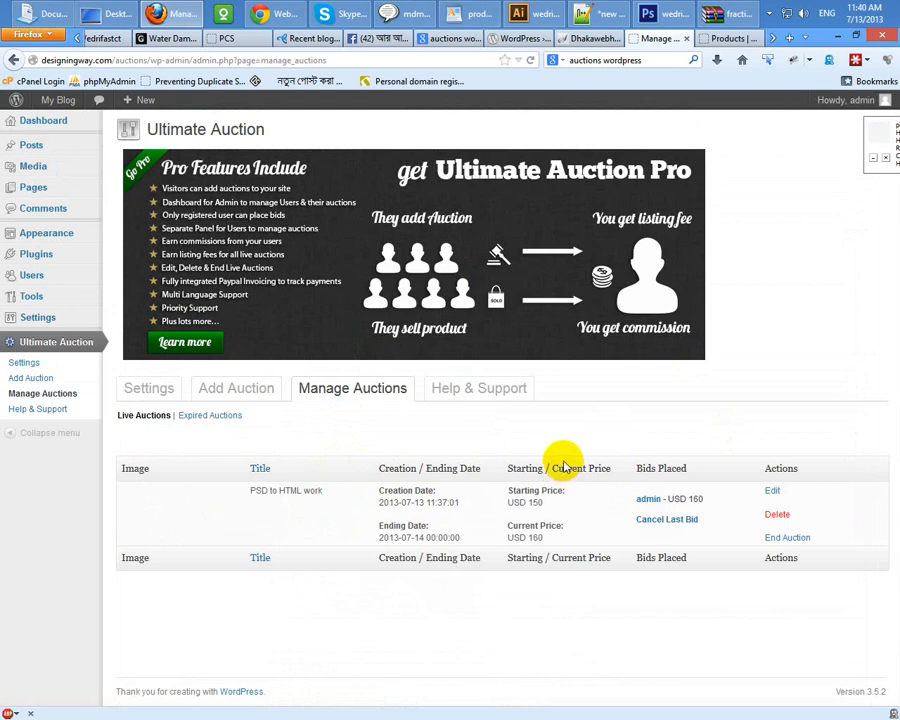
click(209, 419)
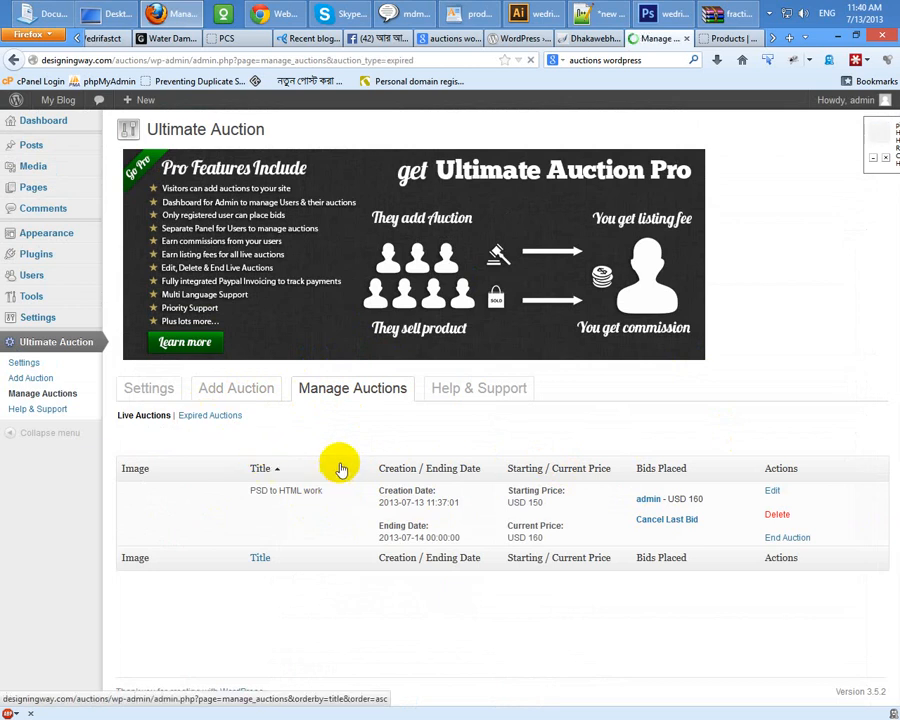
click(146, 418)
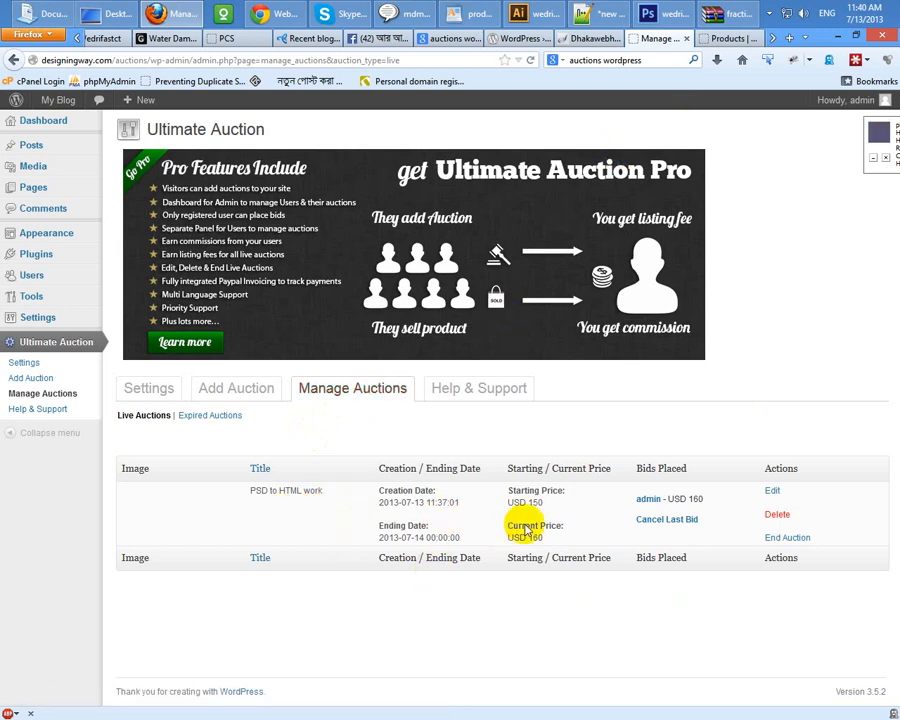
Step: Show the PSD to HTML work product page's bid history with the USD 160 bid
click(729, 37)
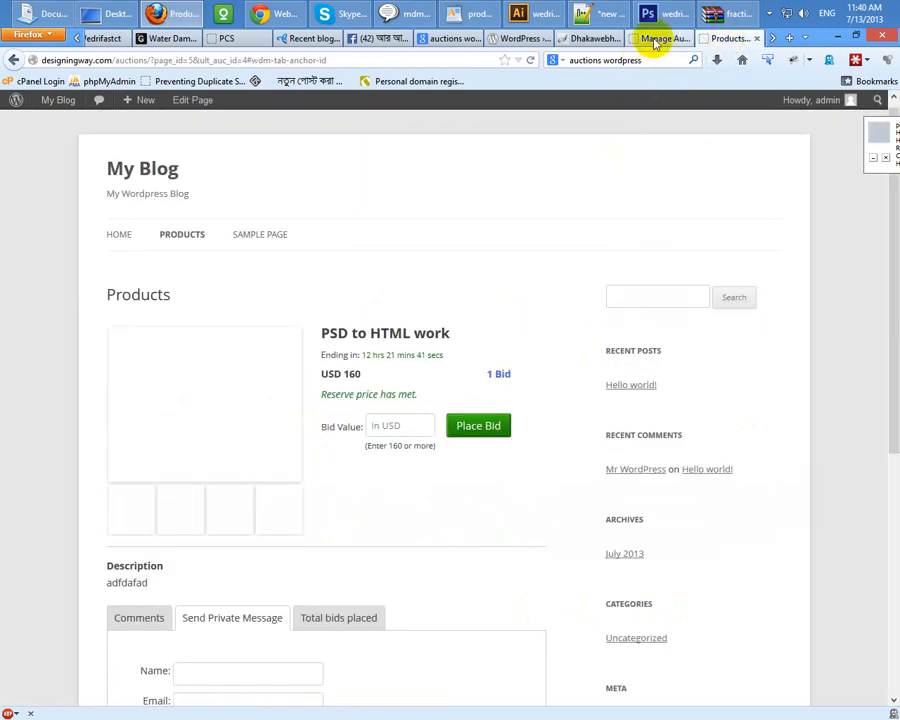
click(661, 38)
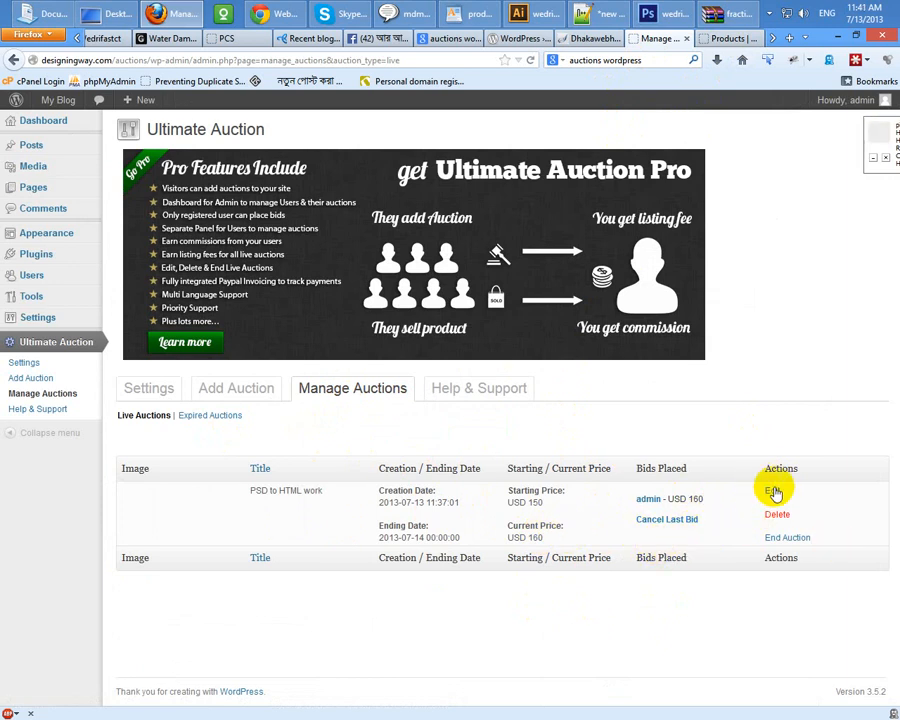
click(730, 40)
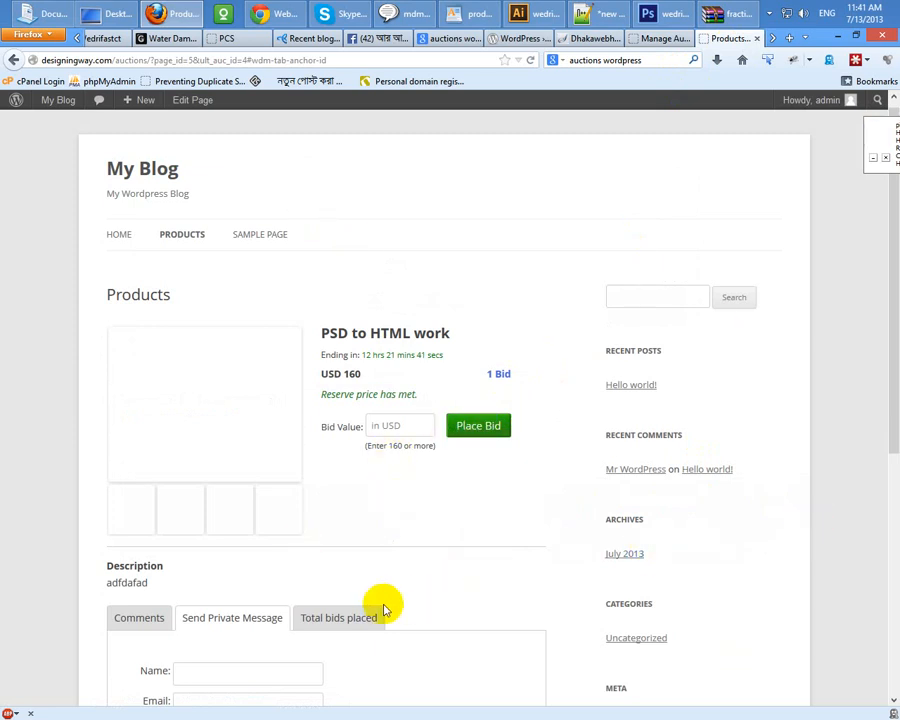
click(338, 618)
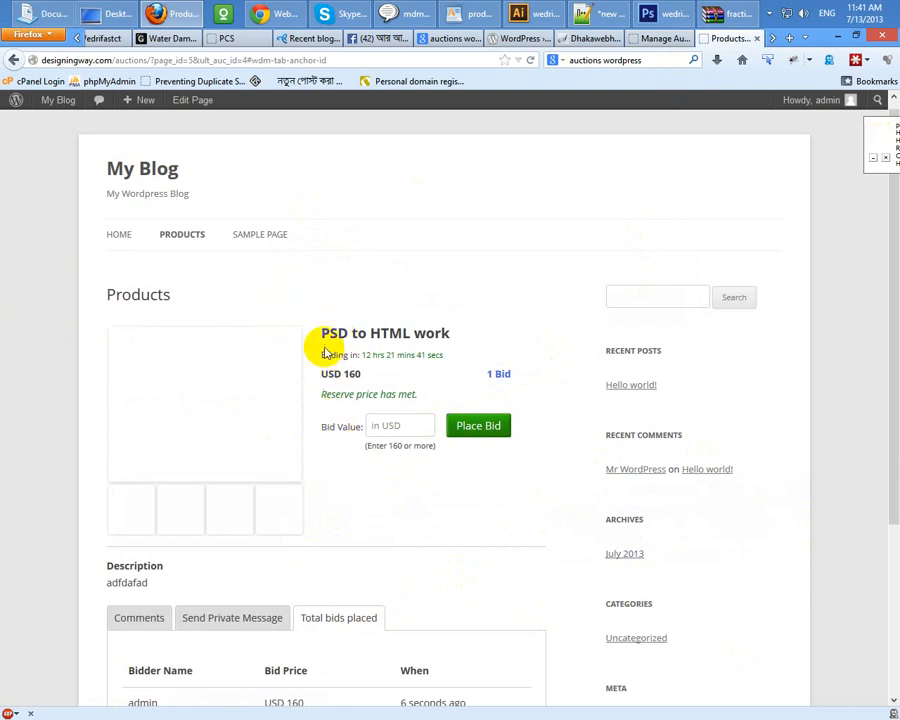
Step: Highlight parts of the product title and bid text, then open a new browser tab
drag(323, 336, 506, 325)
click(534, 329)
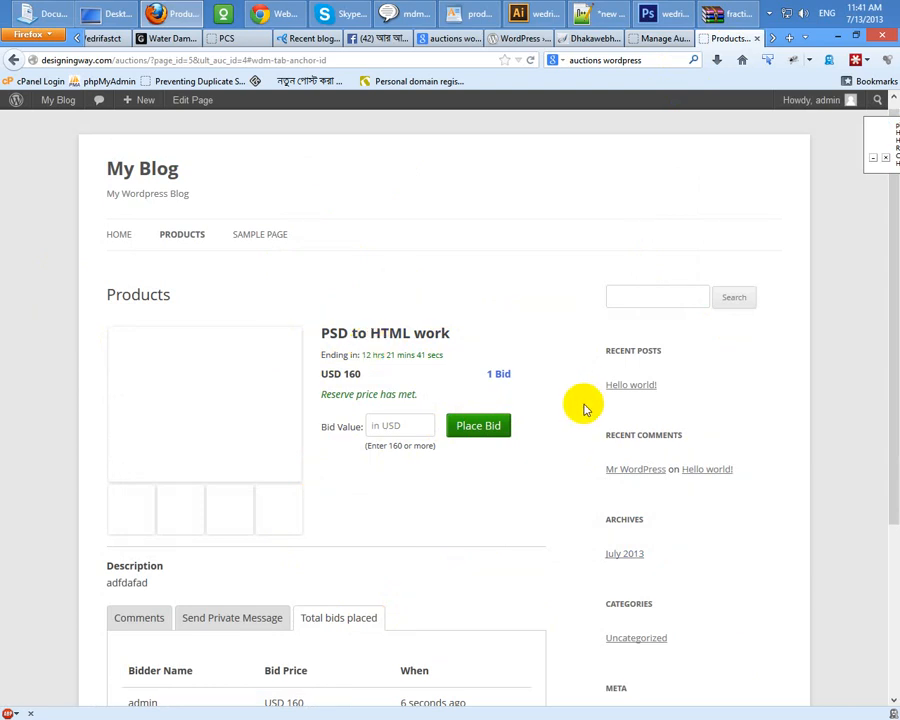
drag(390, 333, 337, 334)
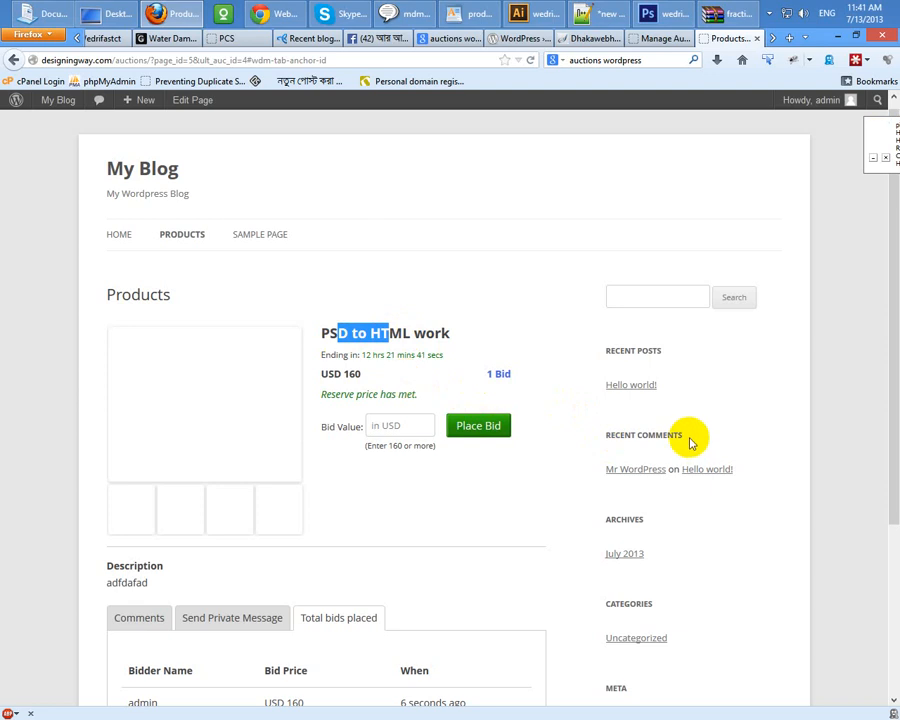
drag(687, 436, 600, 441)
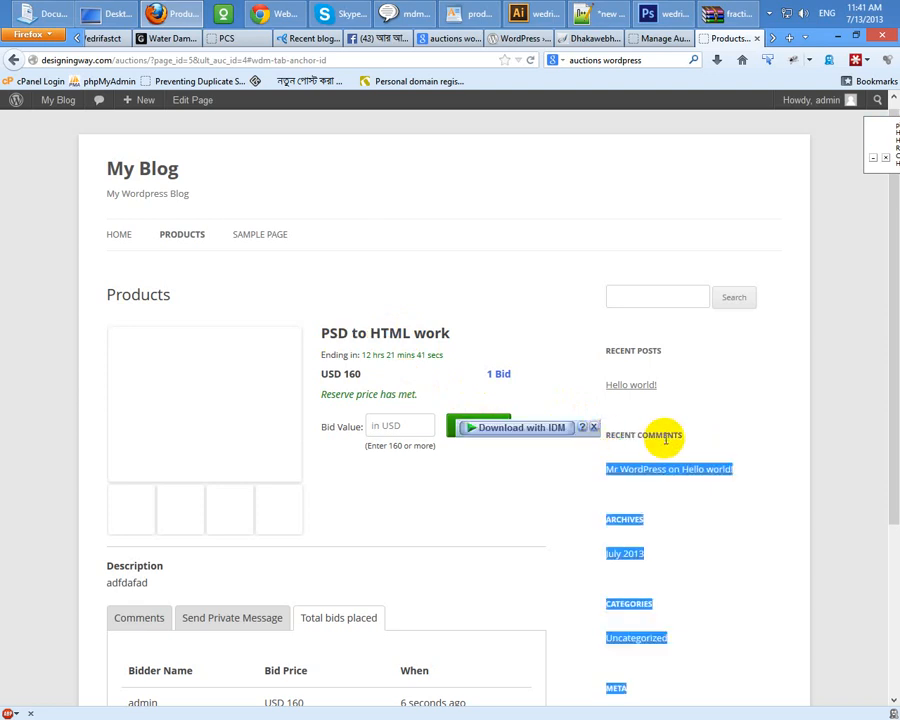
click(665, 437)
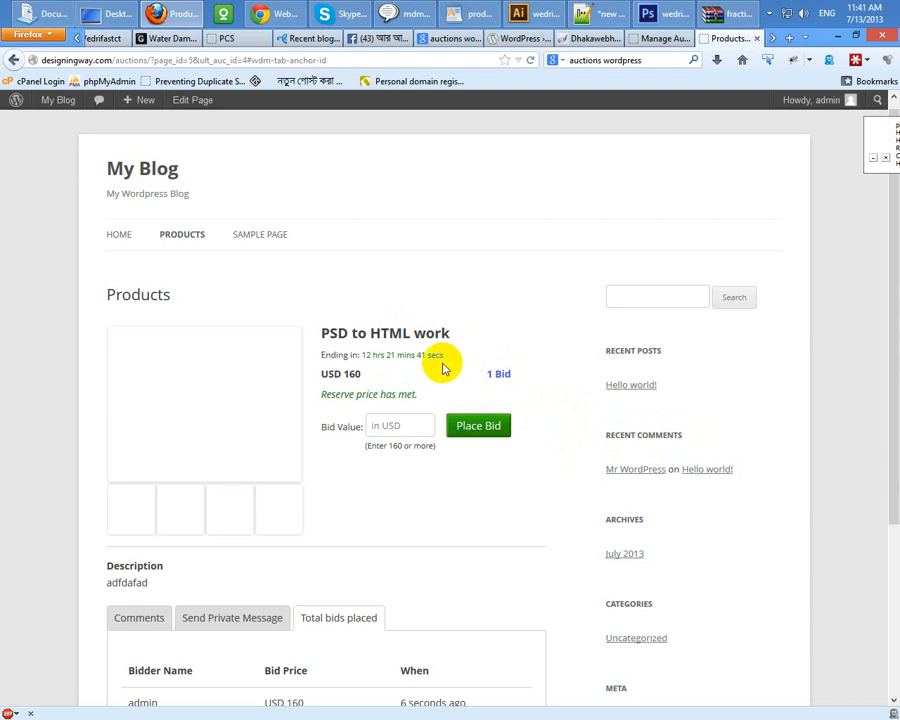
click(790, 40)
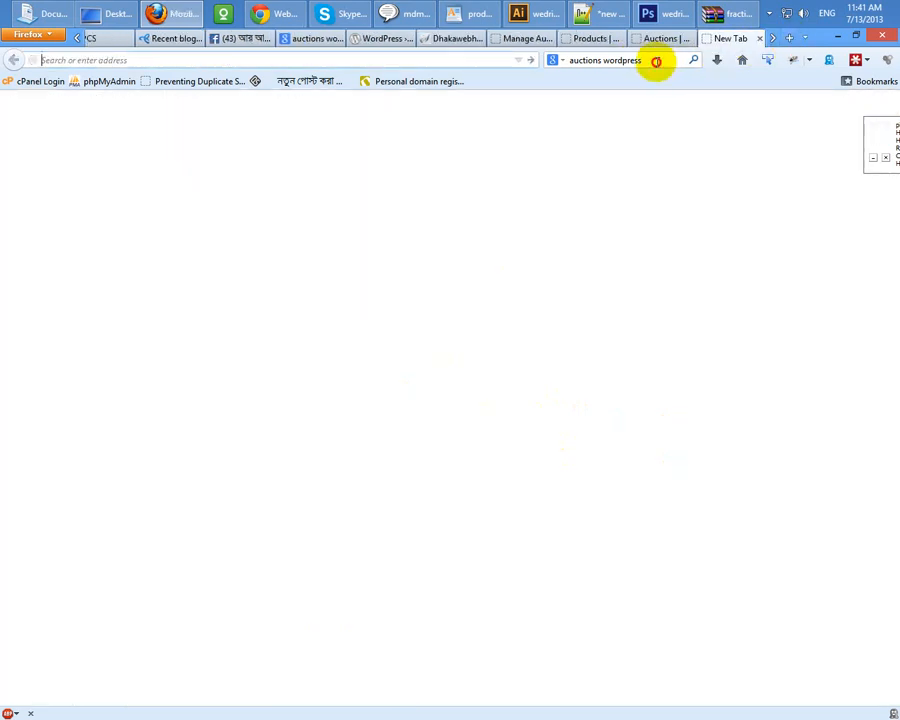
Step: Run a Google search for login-only content restricted to site:rrfoundation.net
click(653, 60)
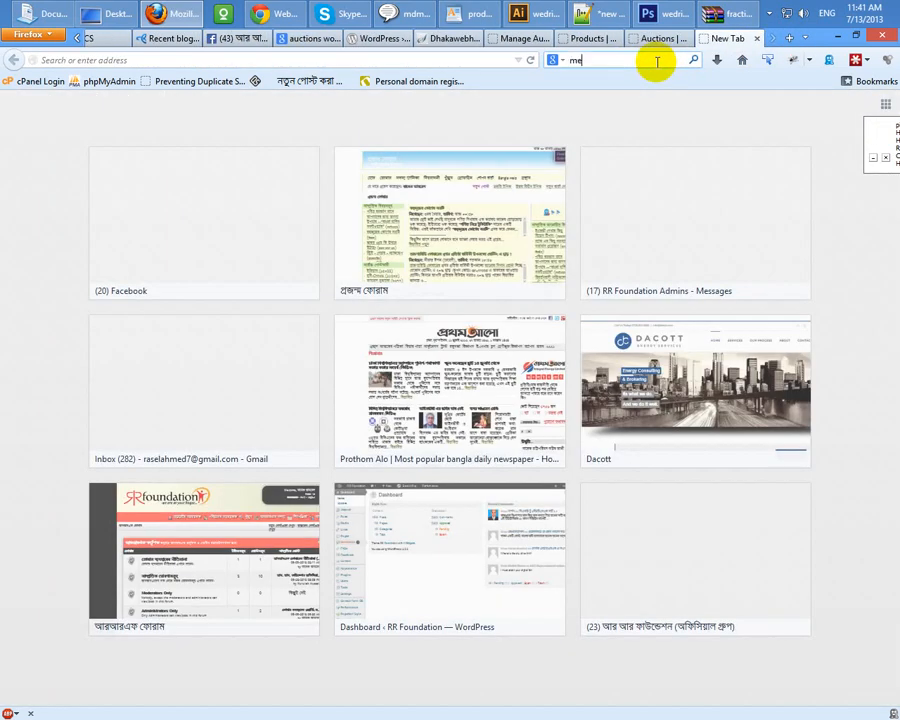
text(member only sitesr)
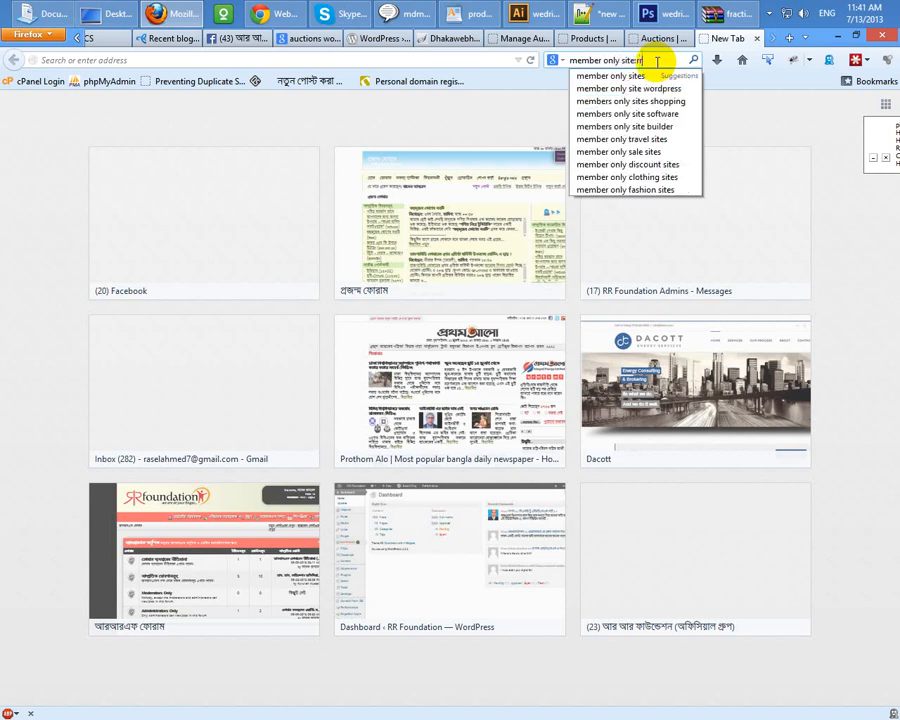
text(foundation.net)
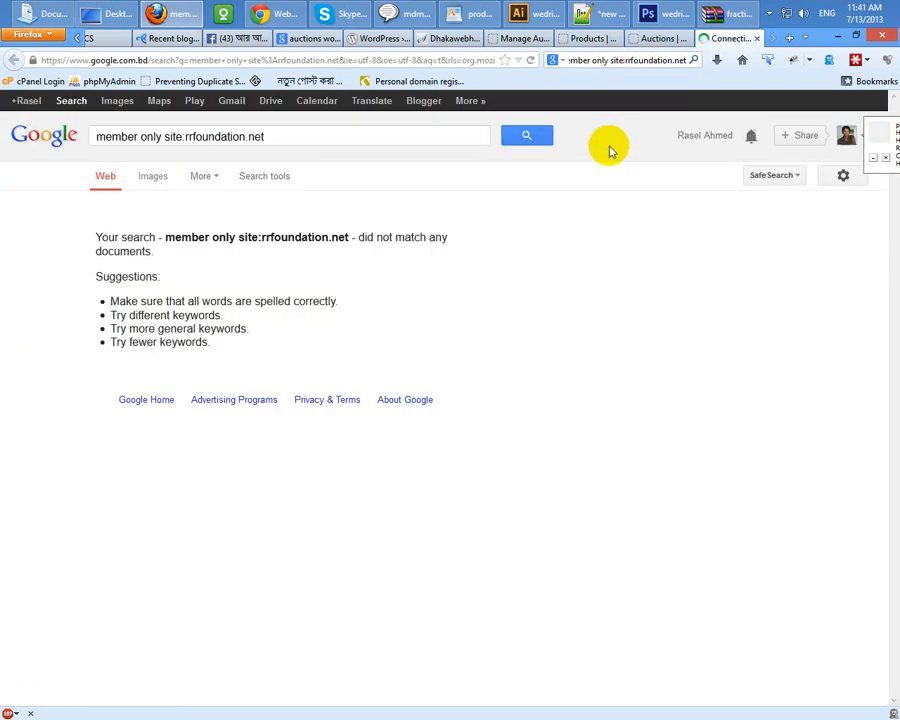
click(155, 137)
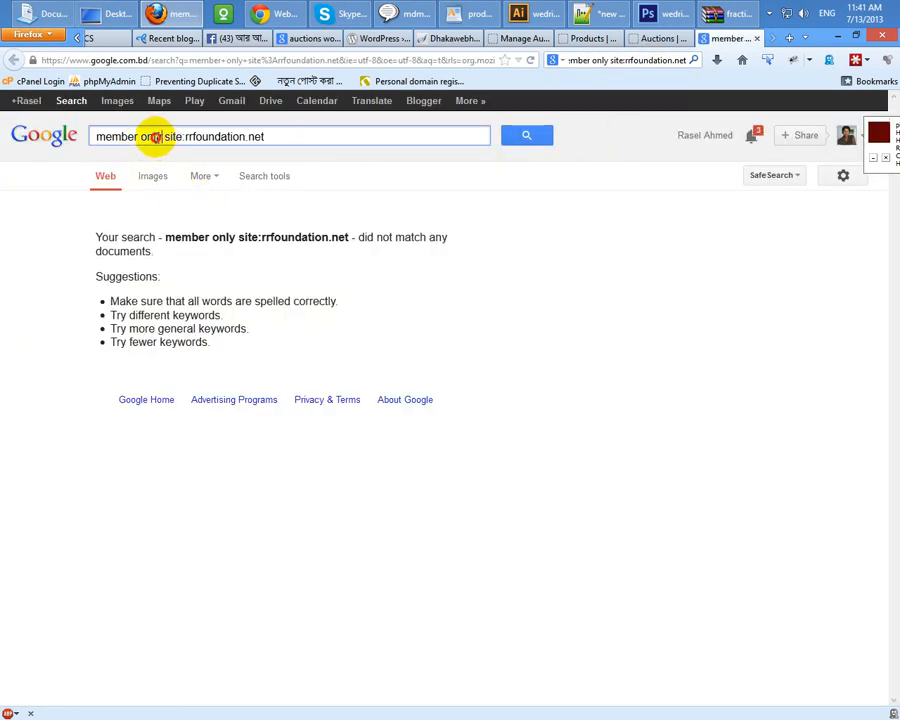
drag(155, 137, 3, 140)
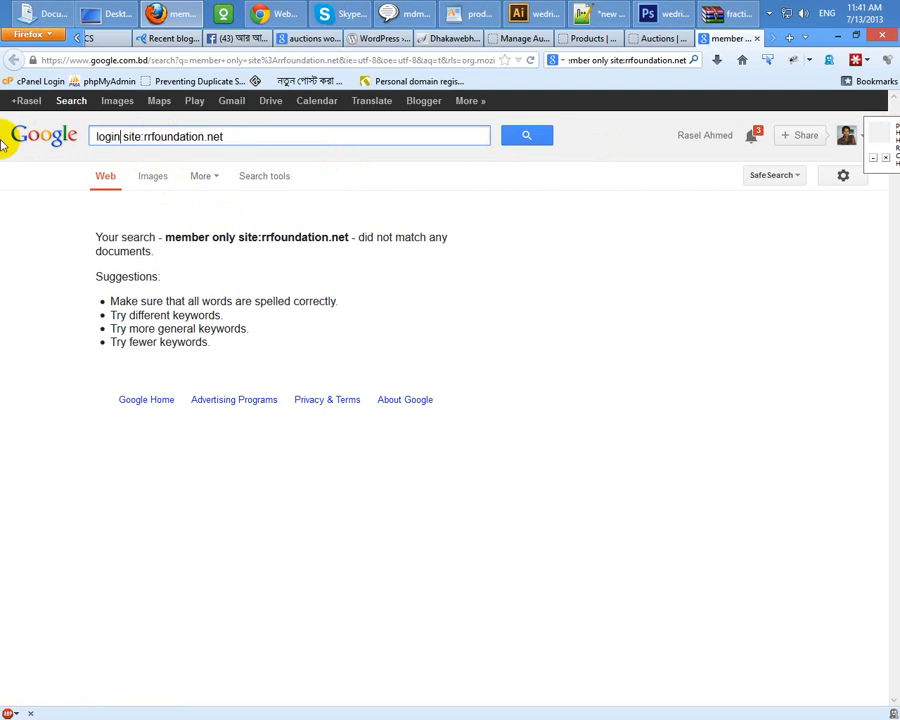
key(Return)
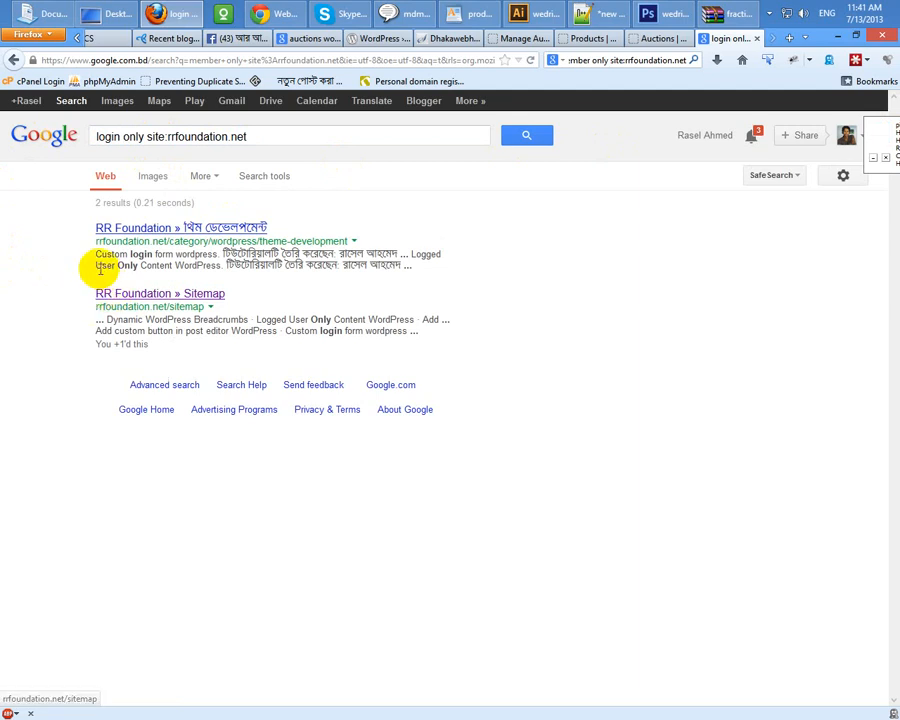
Step: Search 'Logged User Only Content site:rrfoundation.net' instead, then return to the Auctions tab
drag(99, 267, 163, 265)
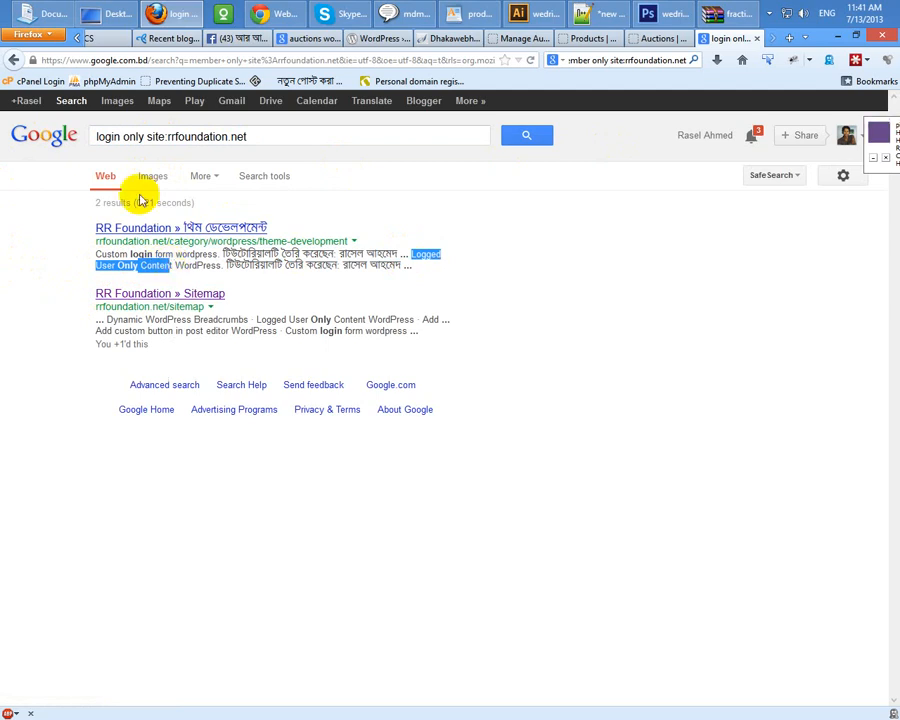
drag(146, 137, 37, 139)
key(ctrl+v)
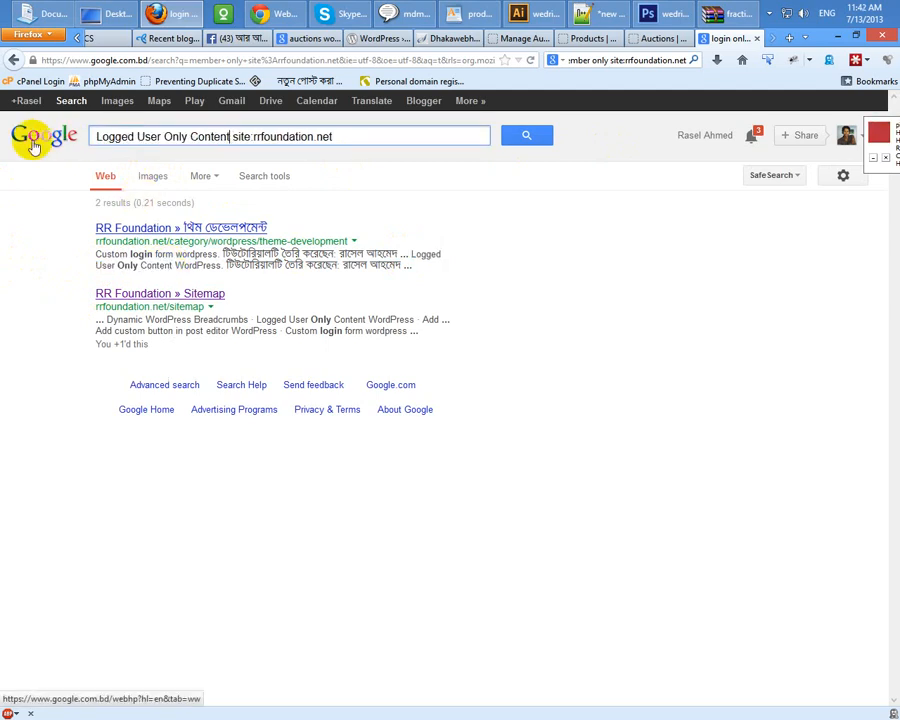
key(Return)
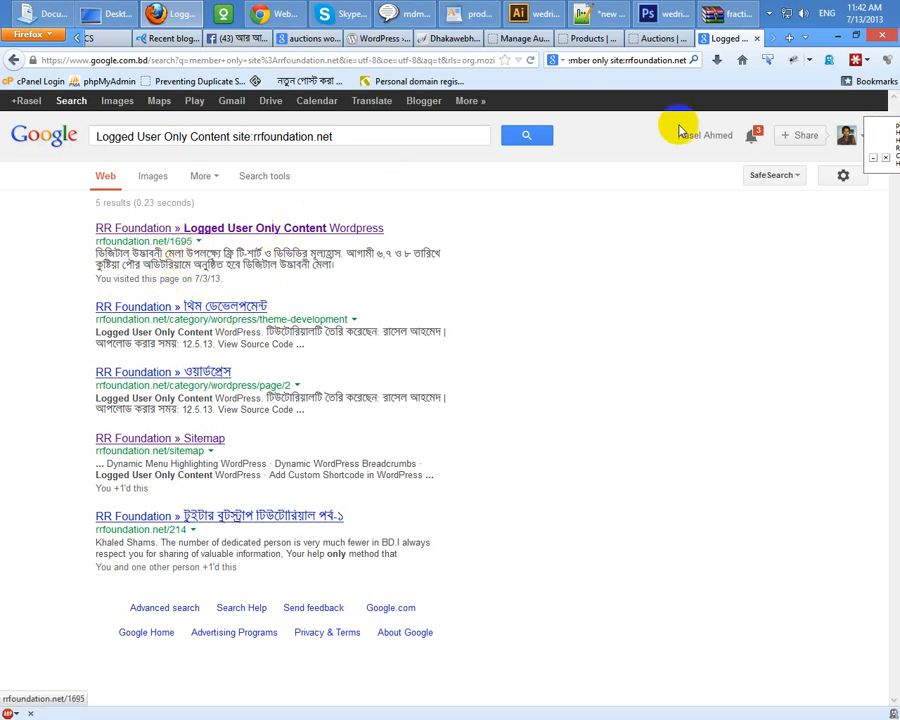
click(648, 38)
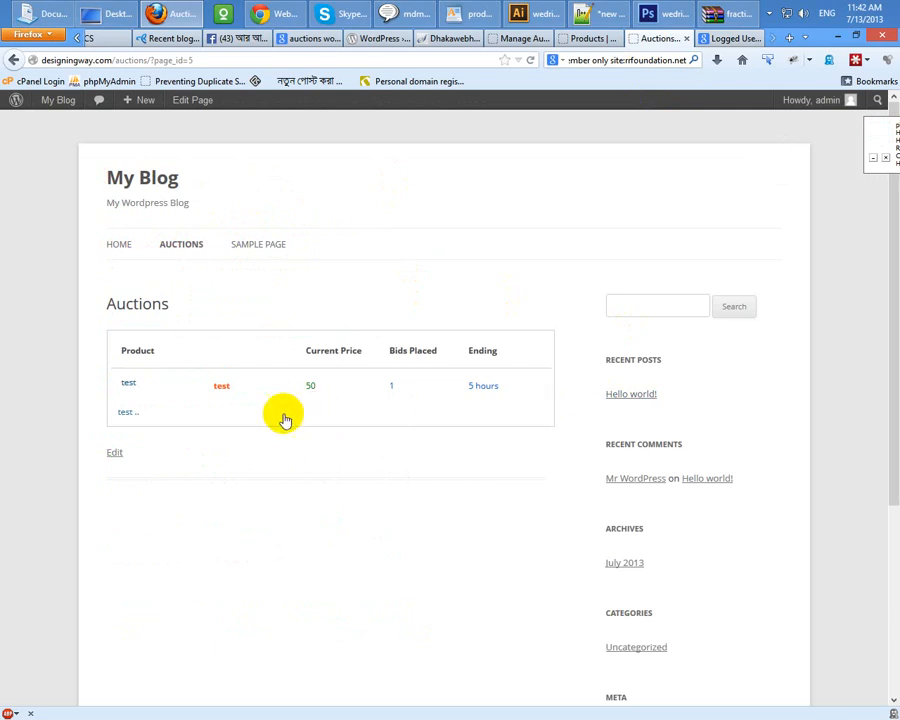
right_click(137, 351)
click(180, 625)
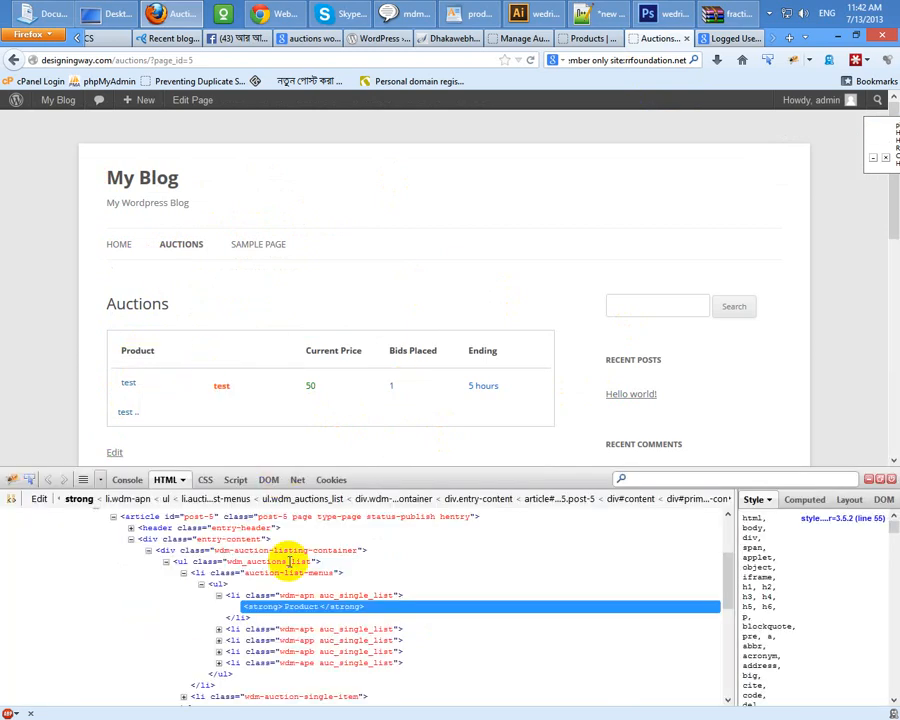
click(232, 597)
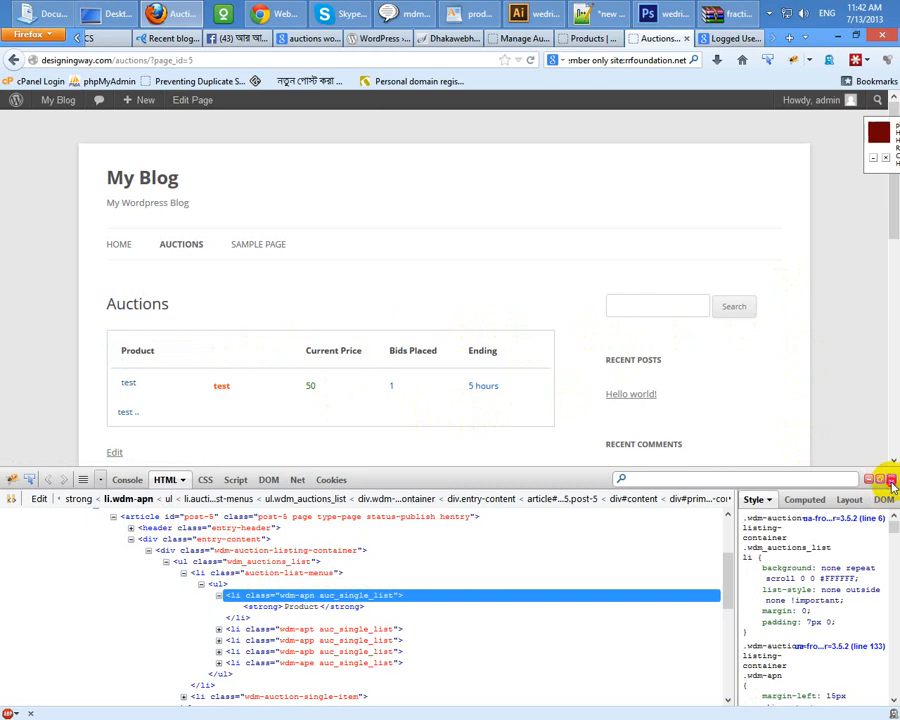
key(F12)
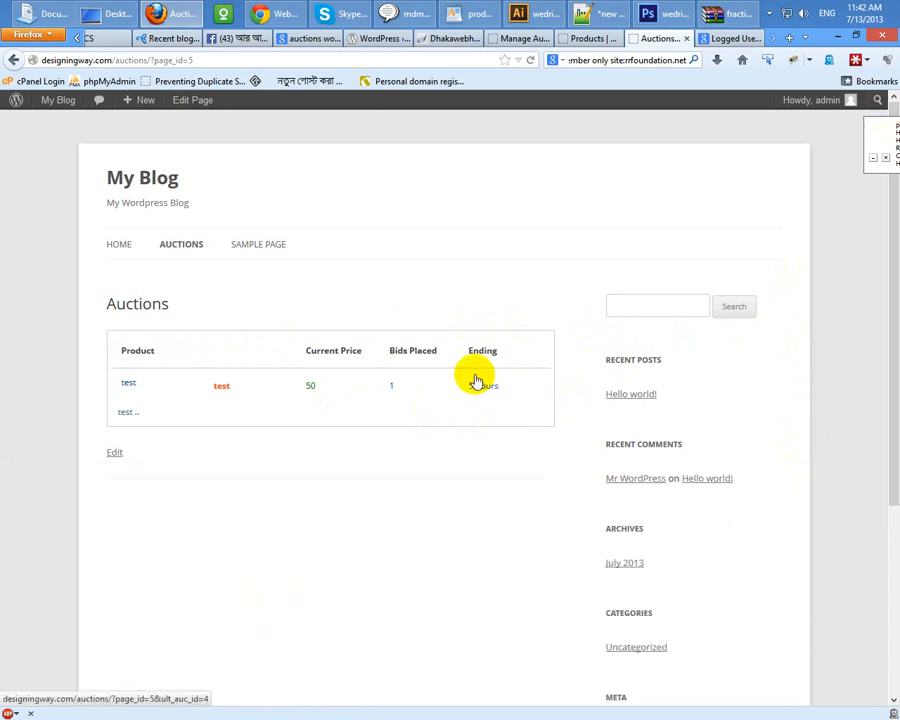